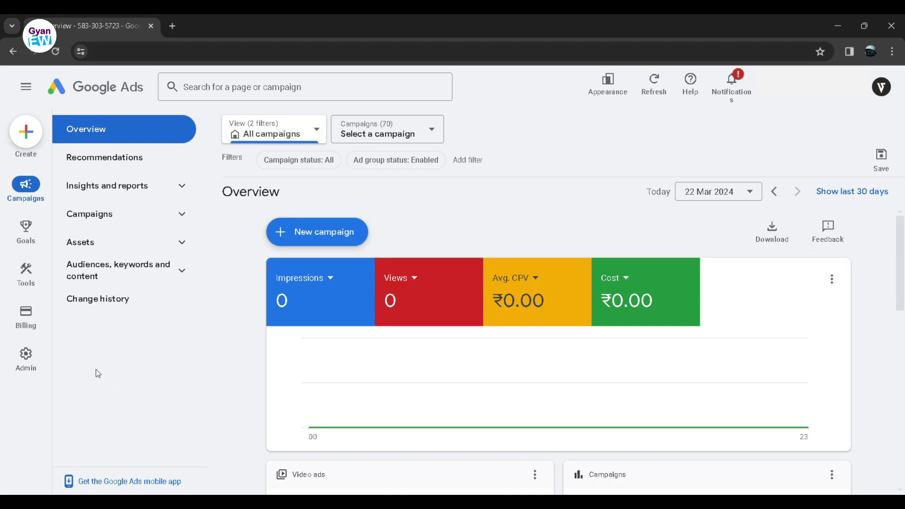
Open the billing summary and view the options for adding funds without making a payment
click(29, 318)
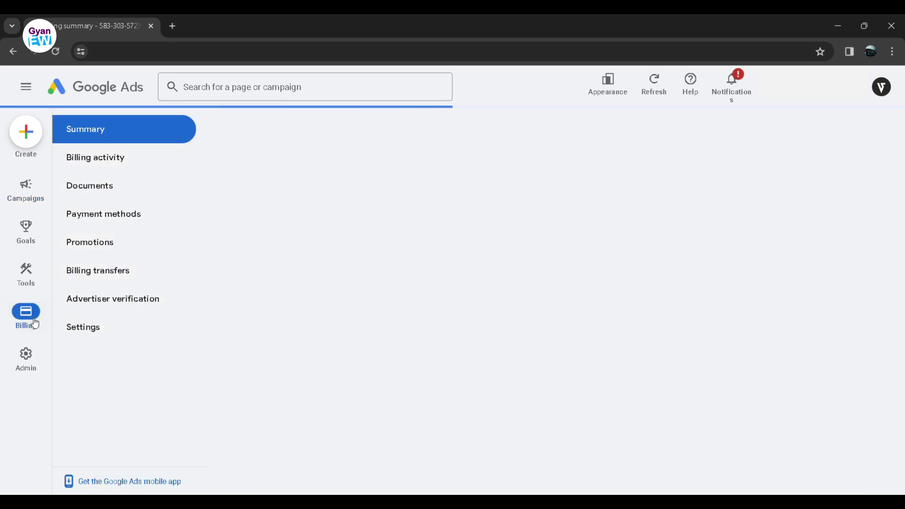
click(89, 137)
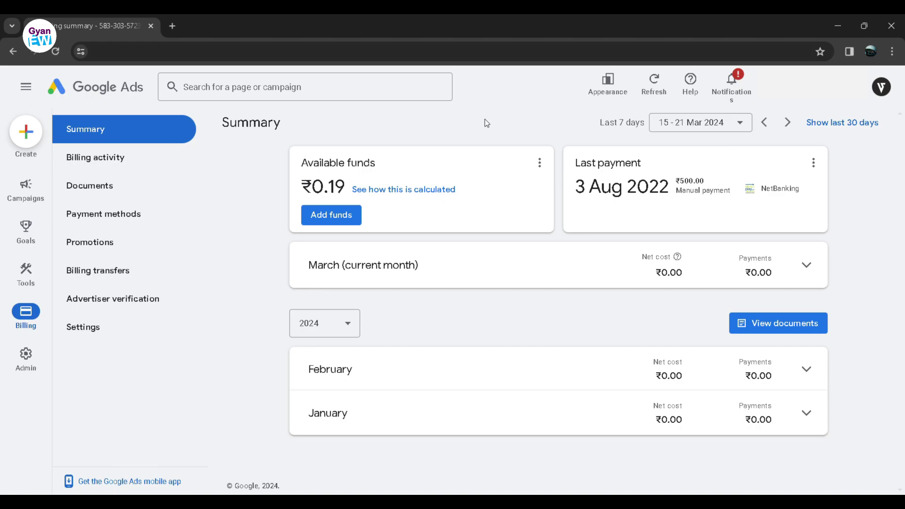
click(341, 219)
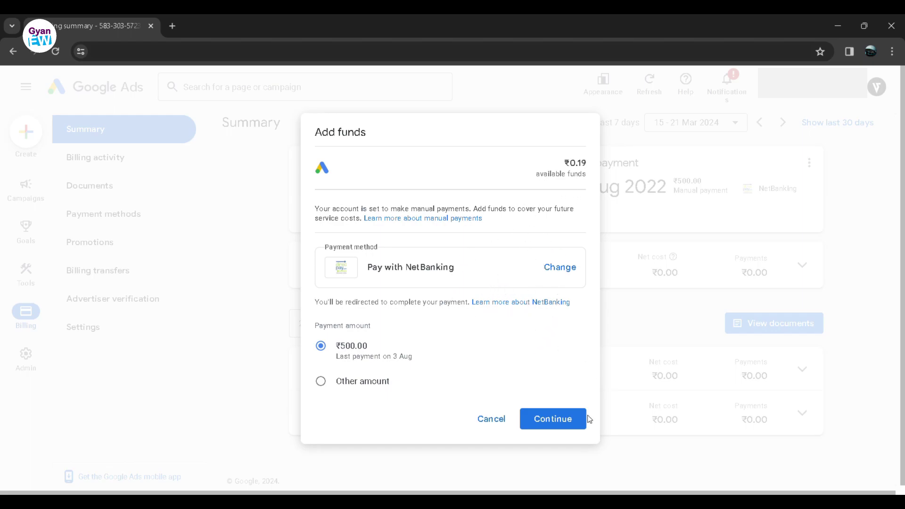
click(499, 426)
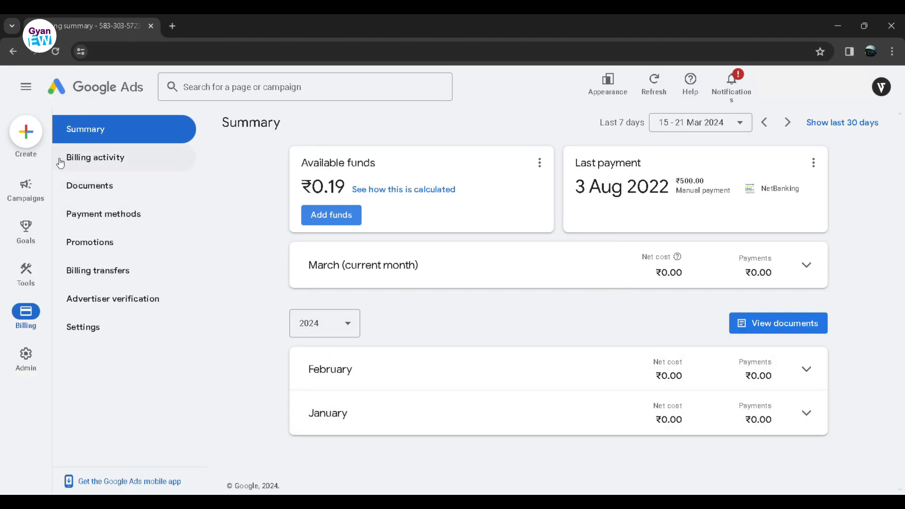
Start a new campaign without a goal's guidance, using the Video campaign type and the Video views subtype
click(30, 141)
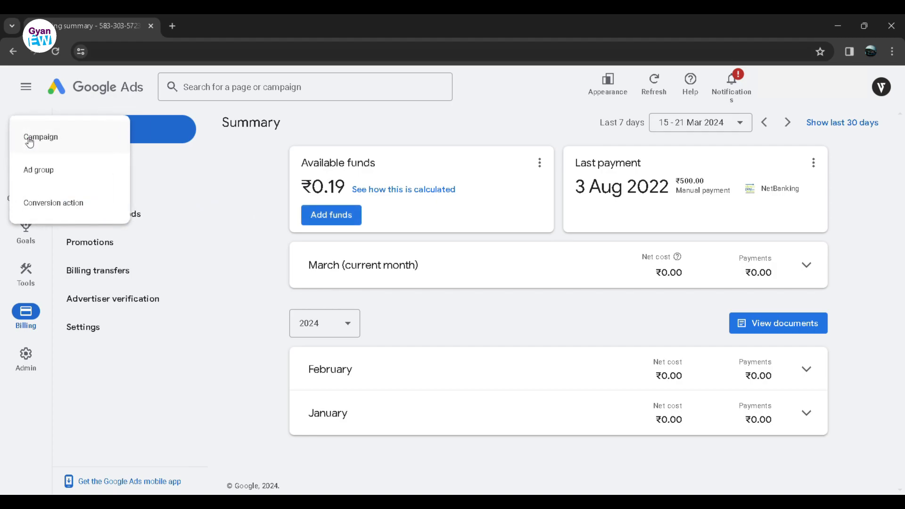
click(73, 142)
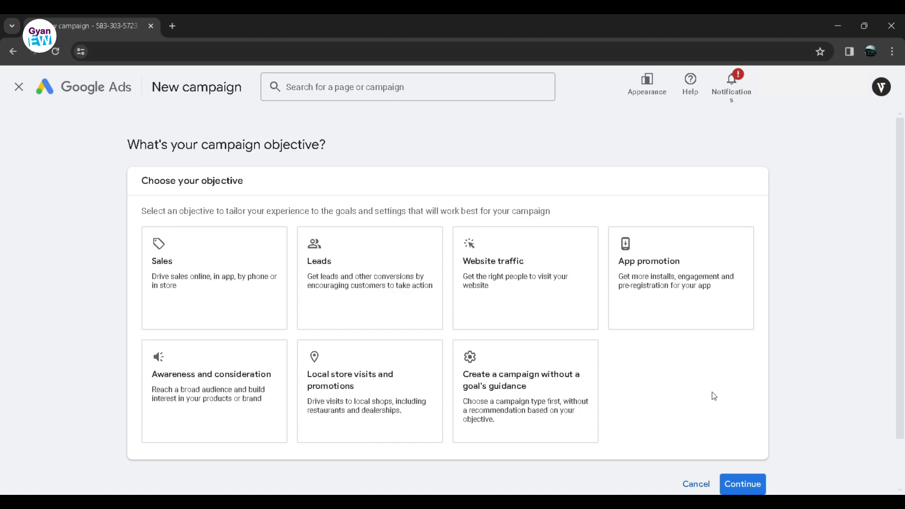
click(549, 392)
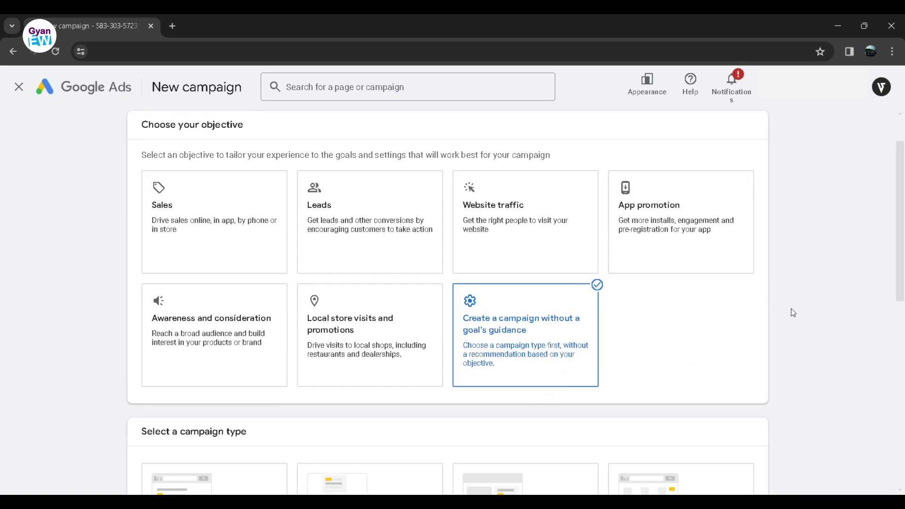
scroll(791, 309, down, 6)
click(194, 347)
scroll(466, 318, down, 3)
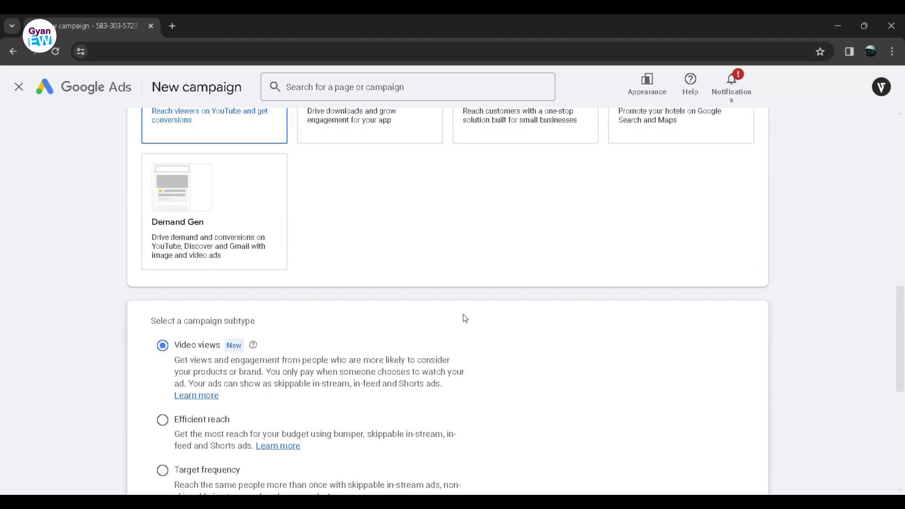
scroll(573, 298, down, 5)
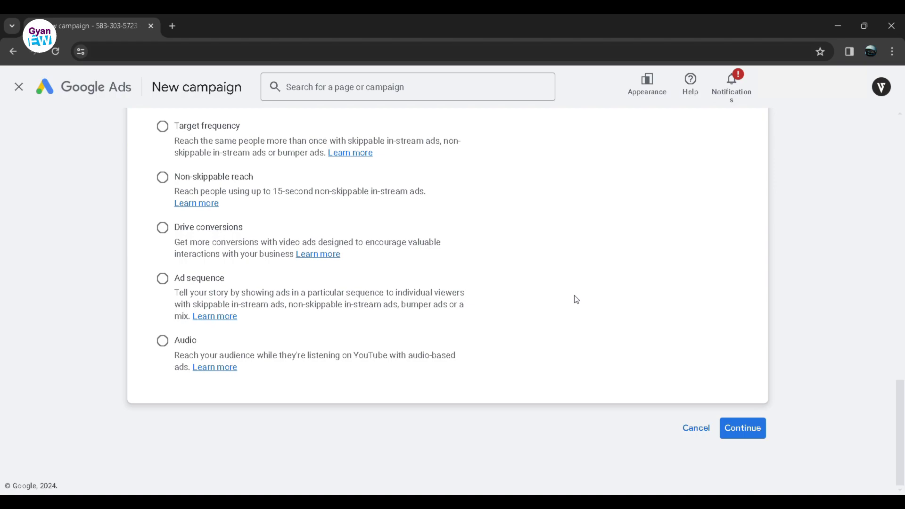
click(740, 428)
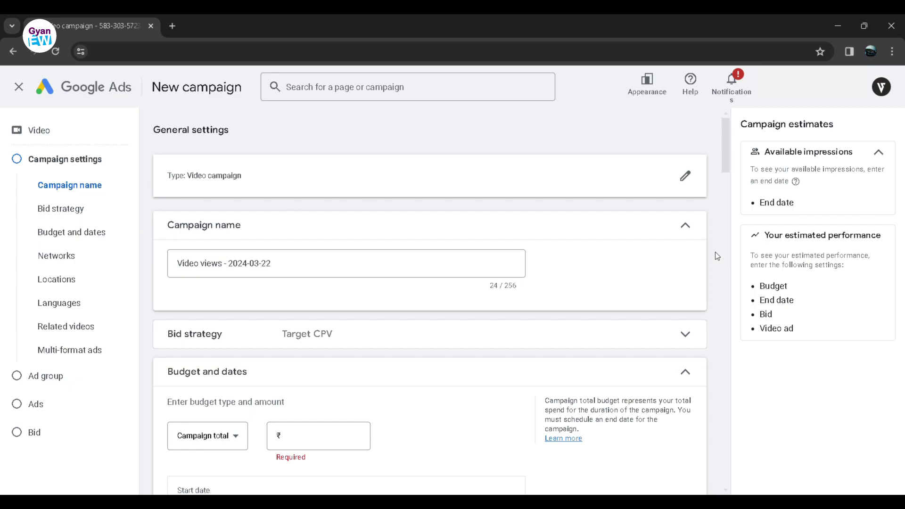
Review the campaign name and bid strategy settings
drag(290, 269, 165, 270)
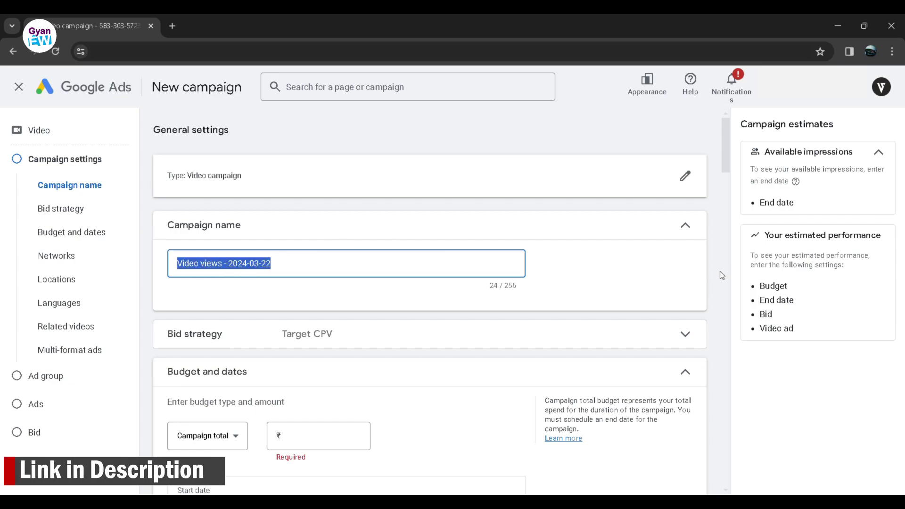
scroll(721, 270, down, 6)
scroll(653, 285, up, 6)
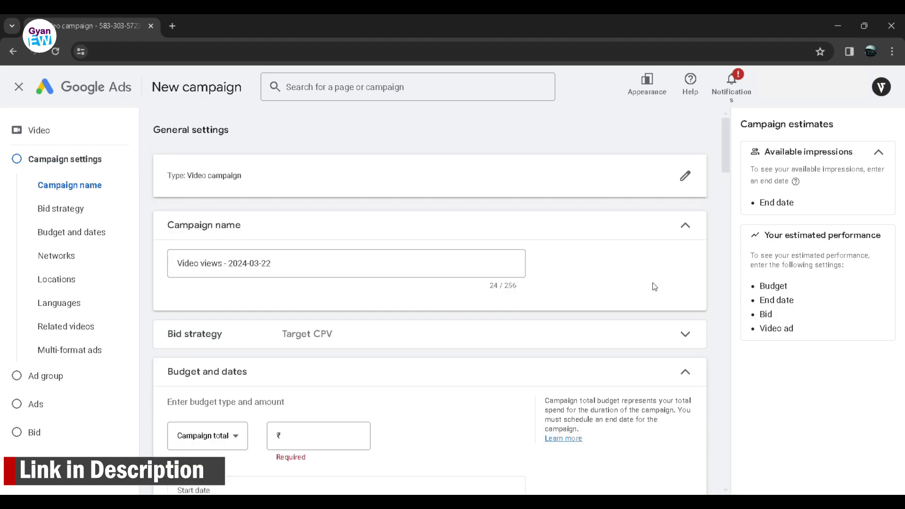
scroll(420, 253, down, 2)
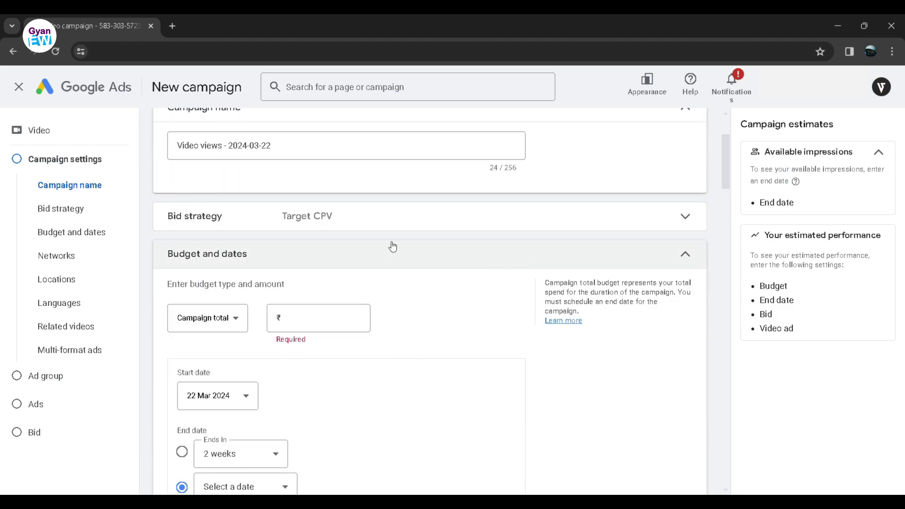
click(683, 216)
click(688, 217)
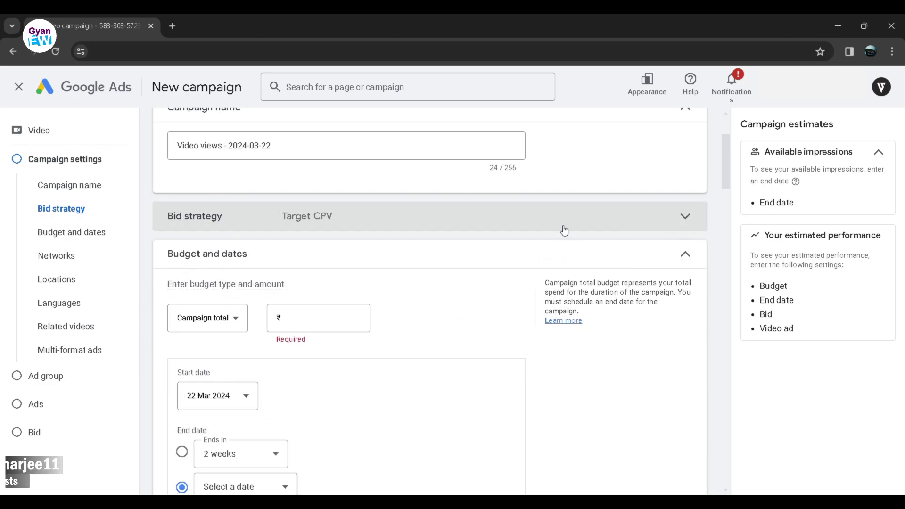
Set the campaign total budget to ₹0.10
scroll(370, 224, down, 1)
click(347, 254)
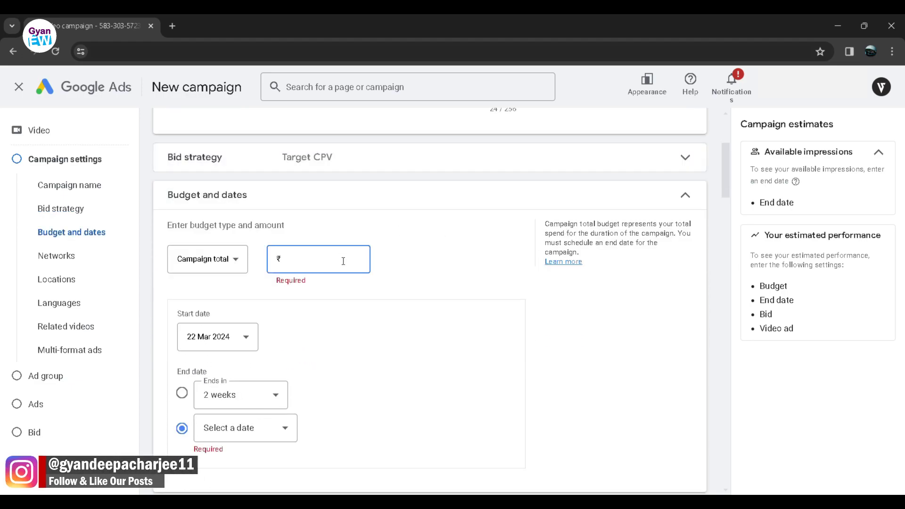
text(0.00)
text(1)
key(Delete)
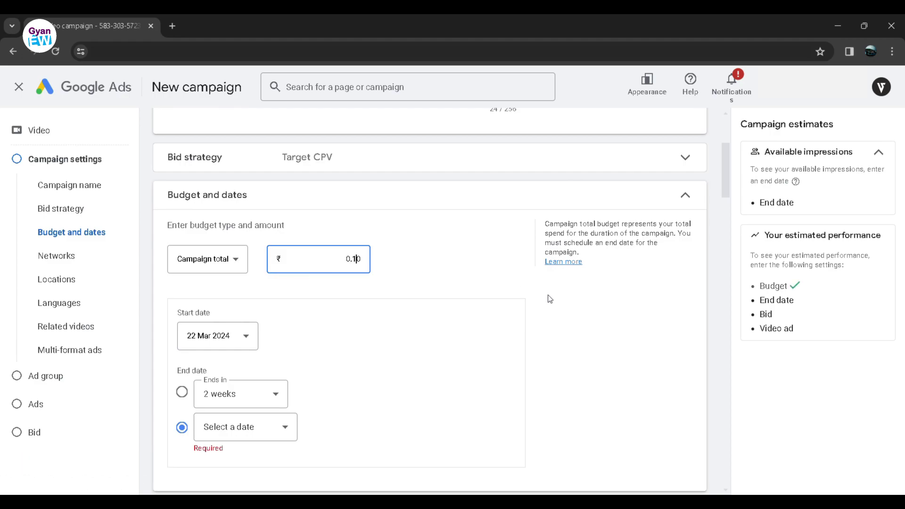
Set the campaign's end date to 23 Mar 2024
scroll(546, 296, down, 2)
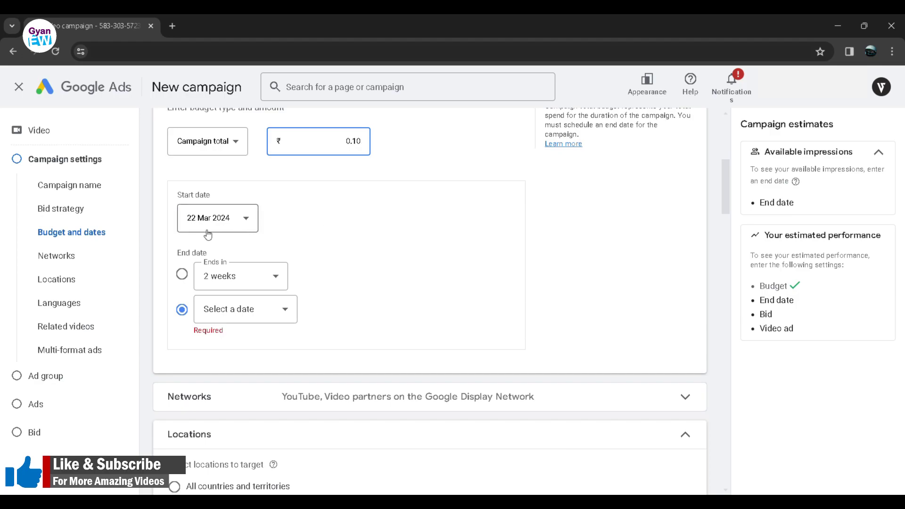
click(283, 309)
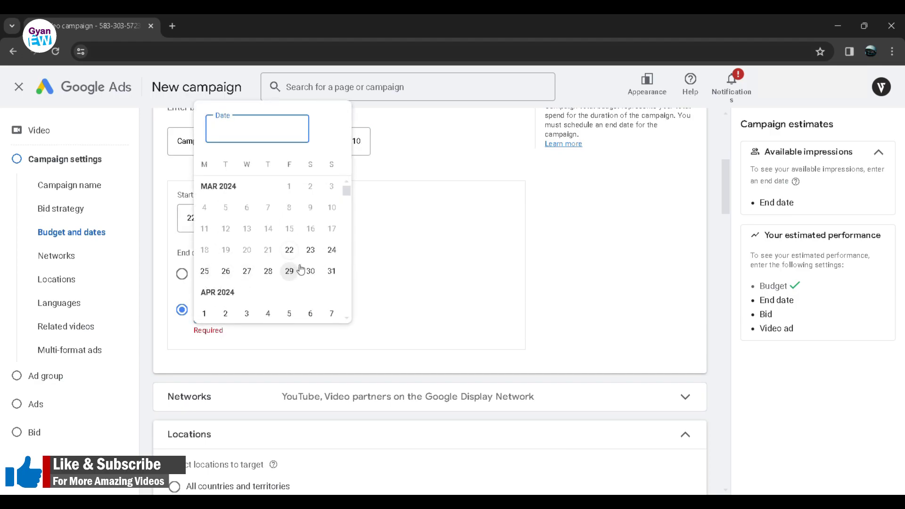
click(310, 249)
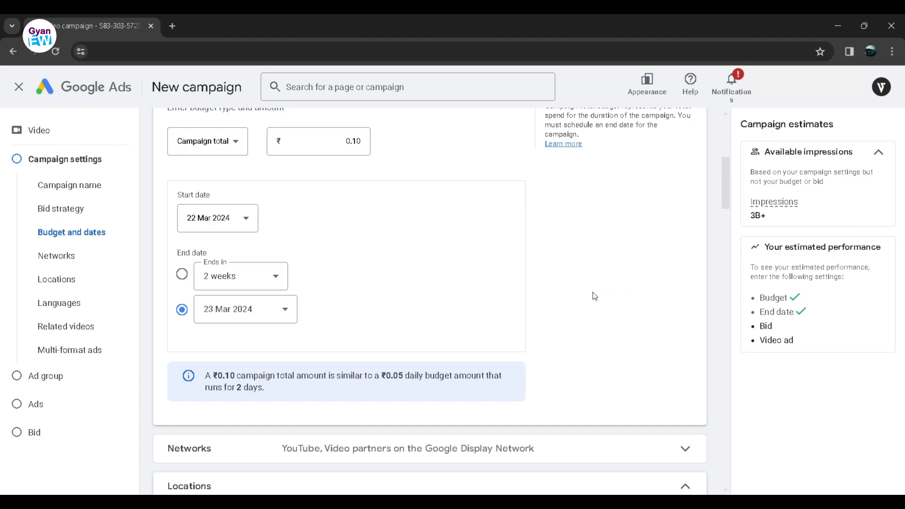
Exclude video partners on the Google Display Network, then collapse the network, location and language settings
scroll(594, 296, down, 3)
scroll(594, 296, down, 2)
click(682, 266)
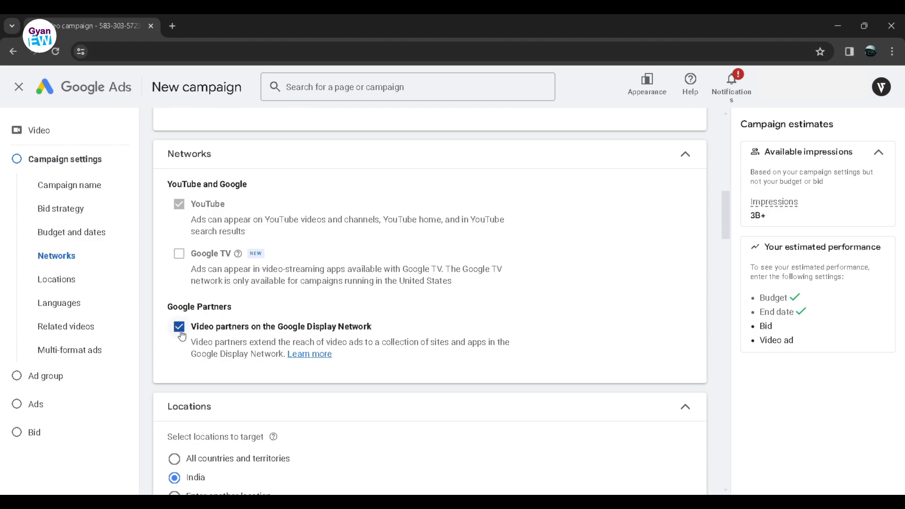
click(179, 330)
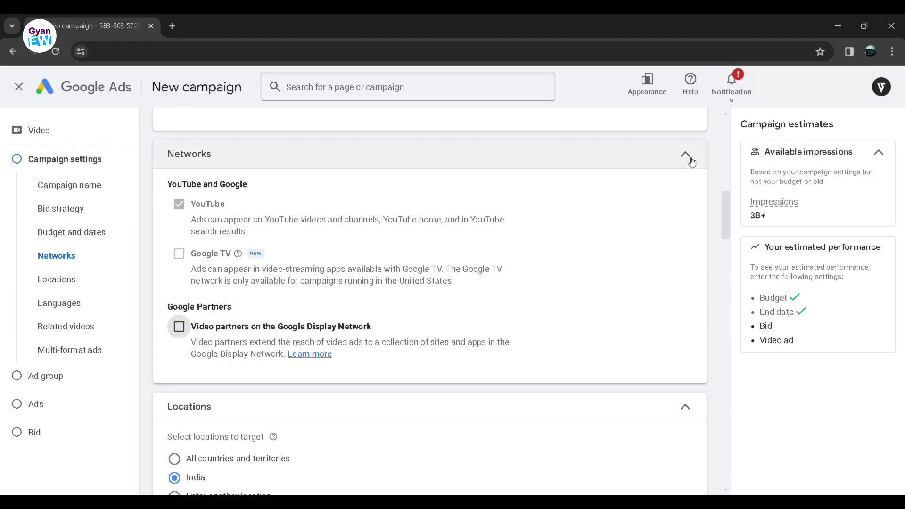
click(693, 160)
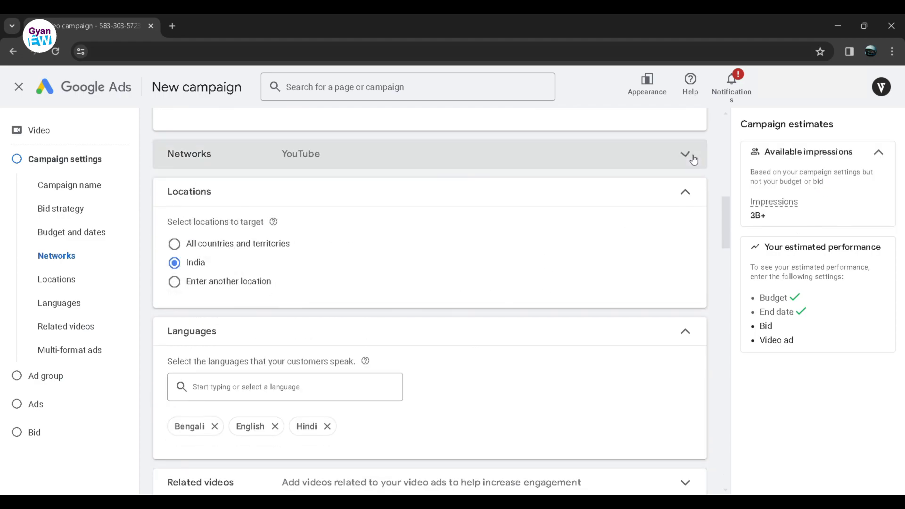
click(687, 194)
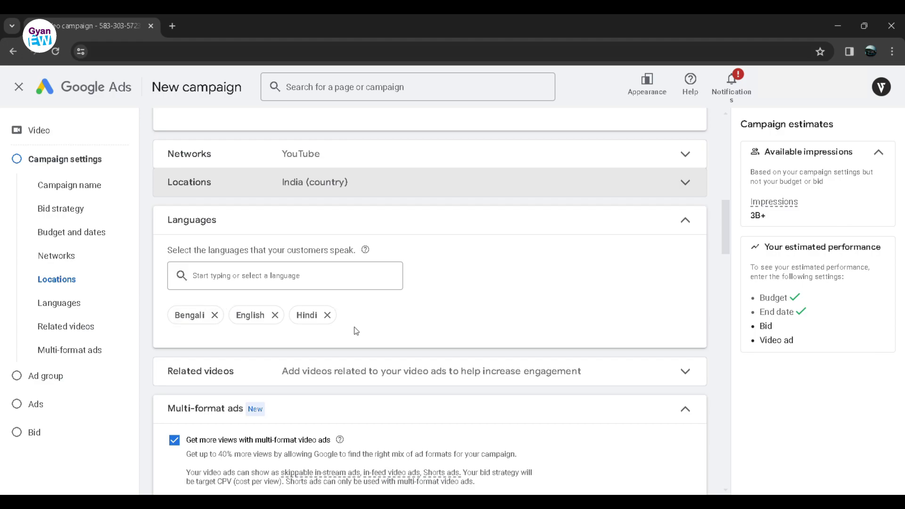
click(688, 221)
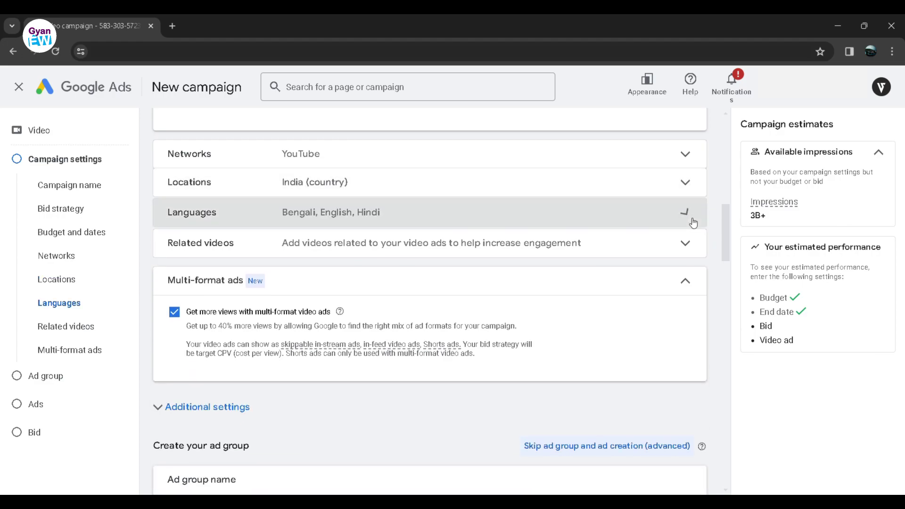
Examine the options for adding related videos to the campaign without adding any
click(694, 237)
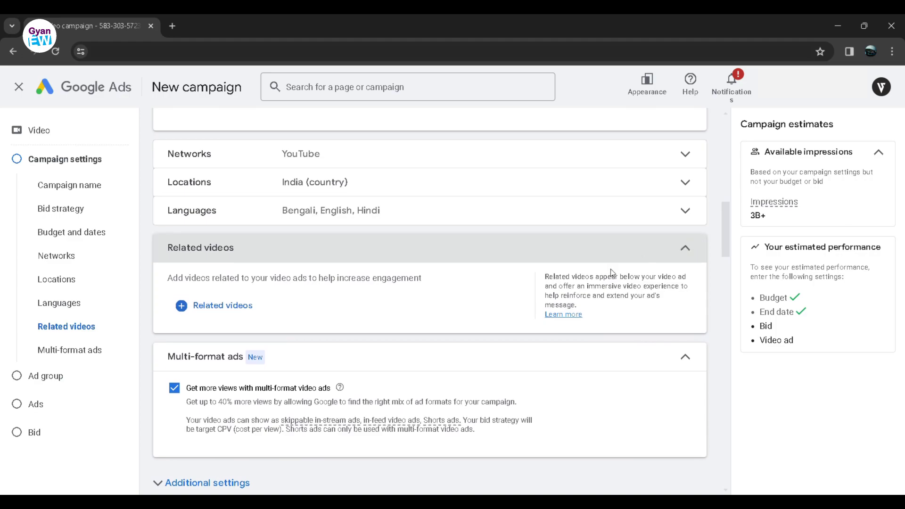
click(245, 307)
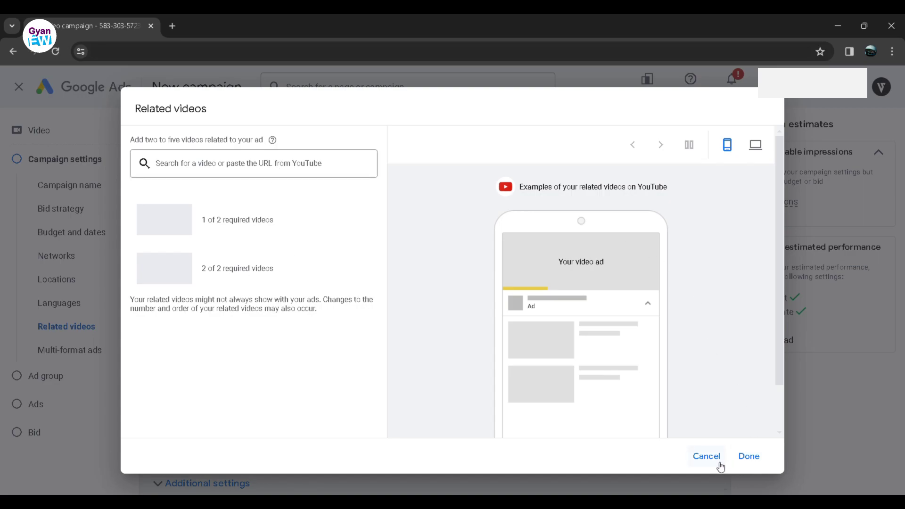
click(706, 456)
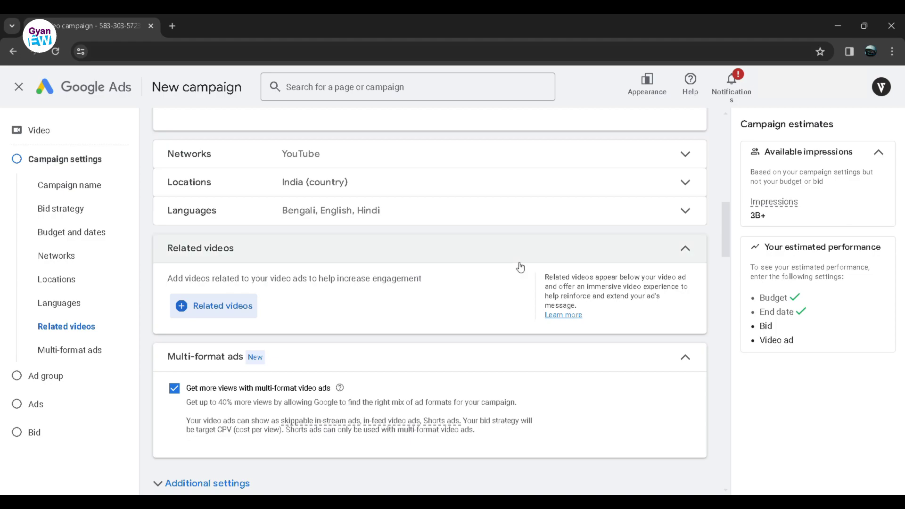
click(684, 251)
Turn off multi-format video ads for the campaign
scroll(461, 246, down, 1)
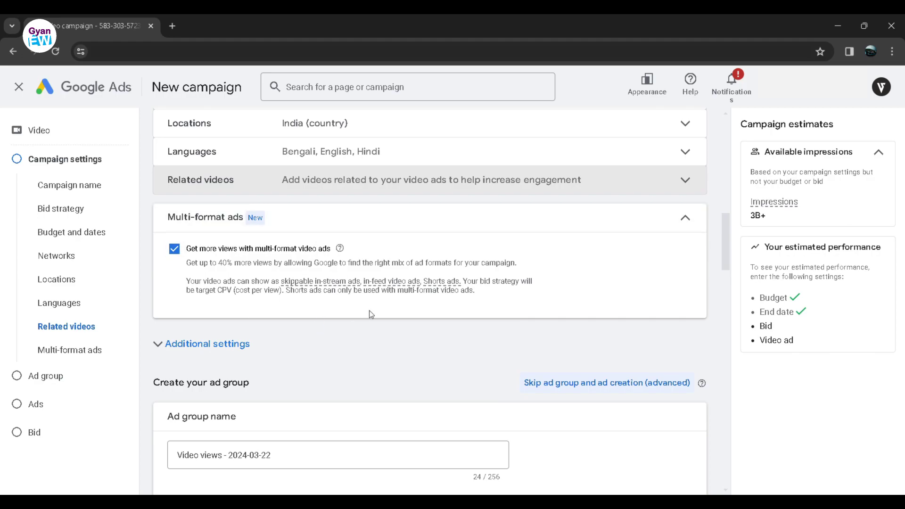
click(174, 248)
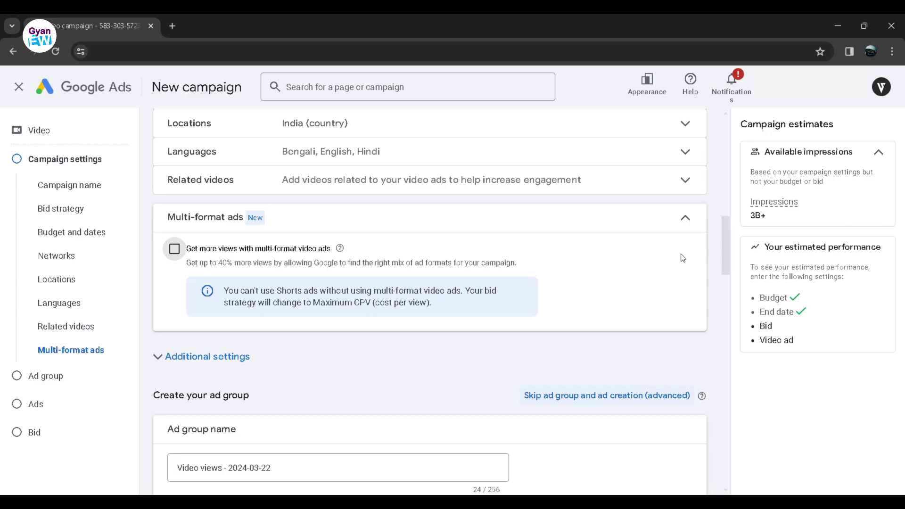
click(684, 218)
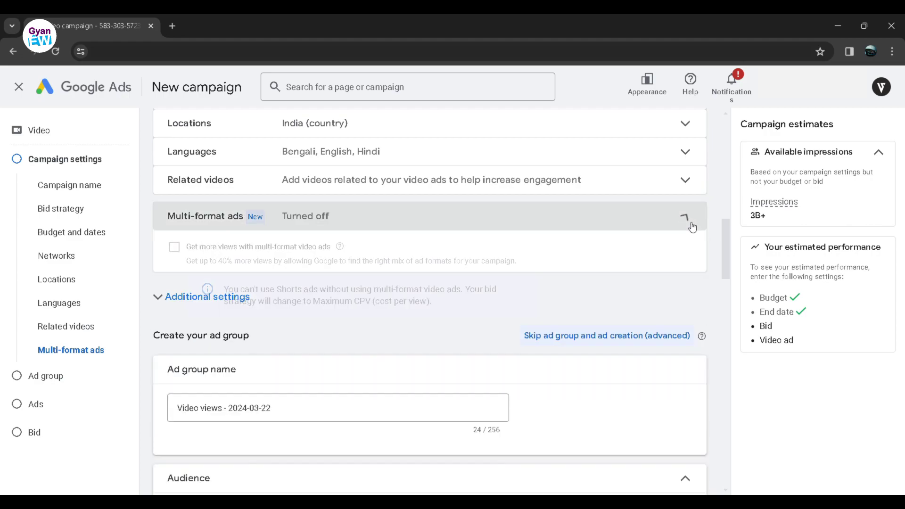
Review the device targeting options in the additional settings and keep ads showing on all eligible devices
click(228, 245)
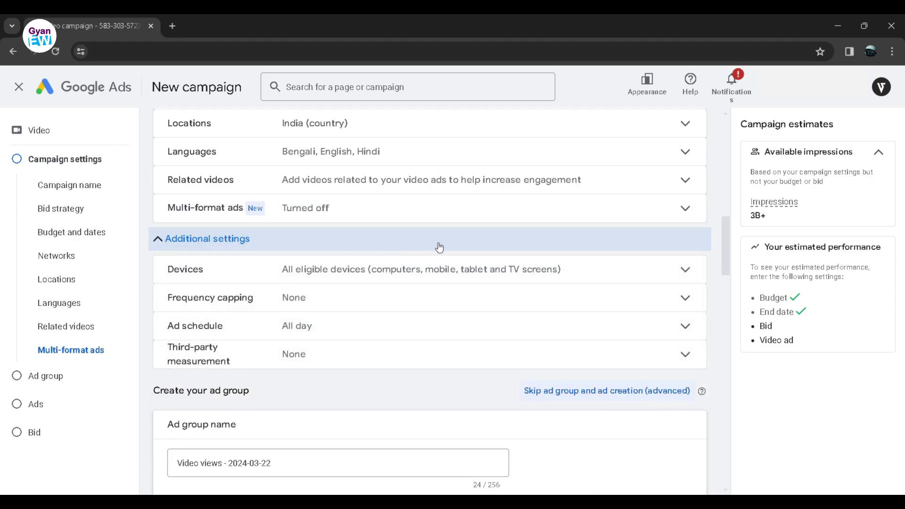
scroll(250, 238, down, 1)
click(685, 218)
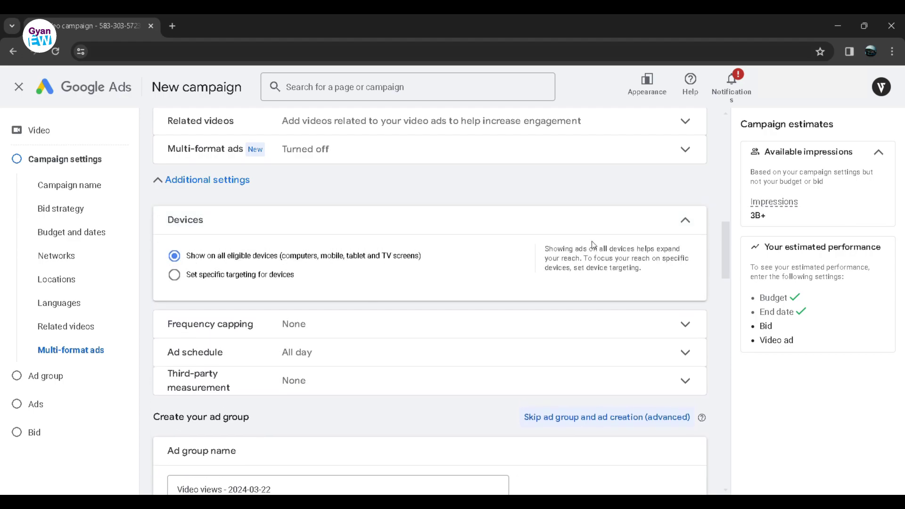
click(687, 222)
click(685, 219)
click(273, 274)
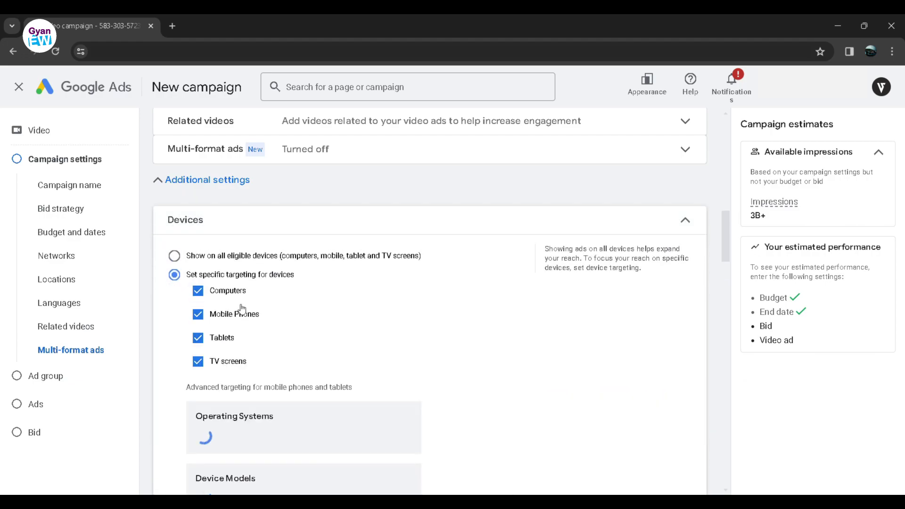
click(215, 256)
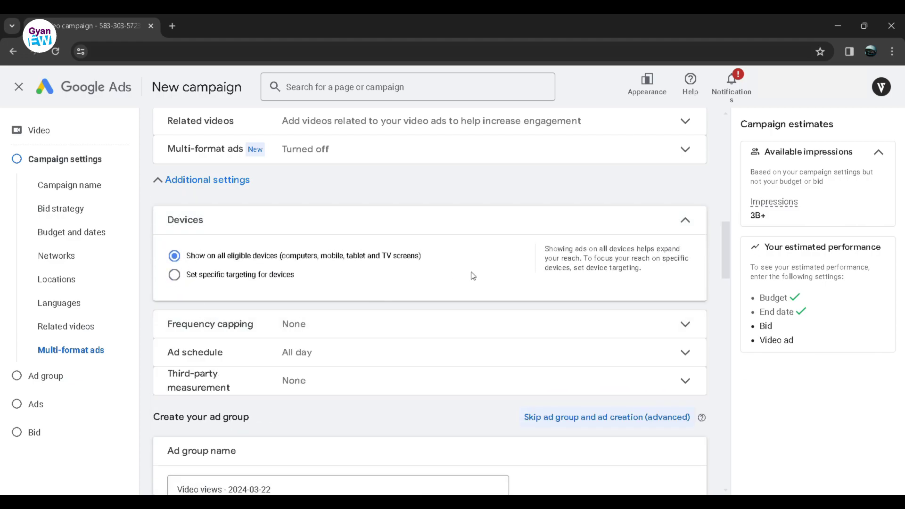
click(692, 225)
Review the frequency capping, ad schedule and third-party measurement options in the additional settings without changing them
click(689, 244)
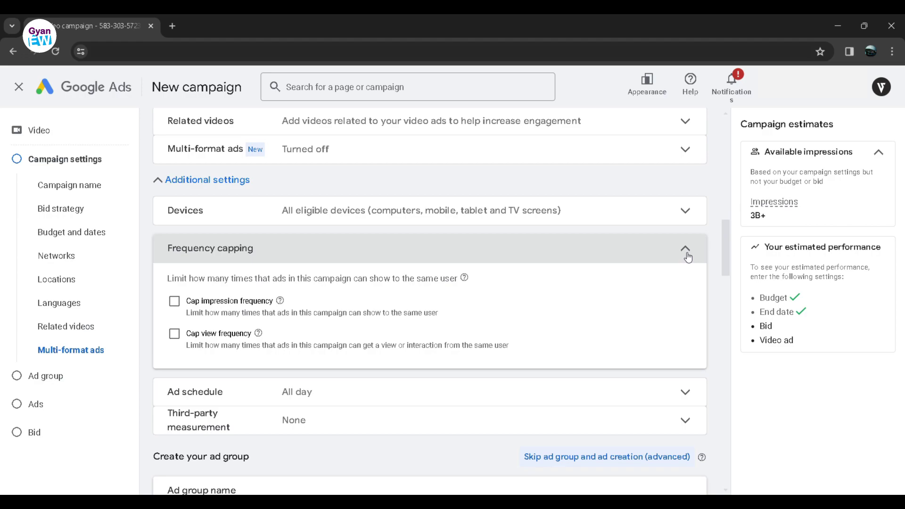
click(686, 250)
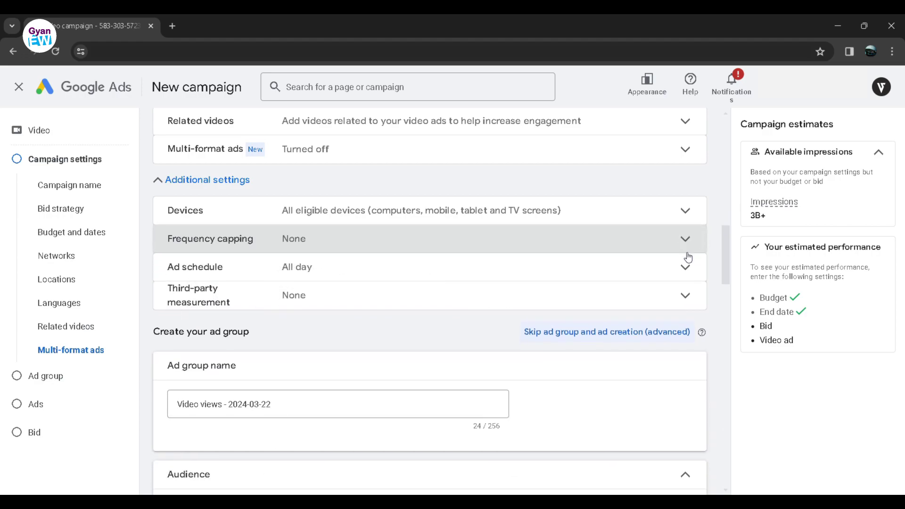
click(686, 268)
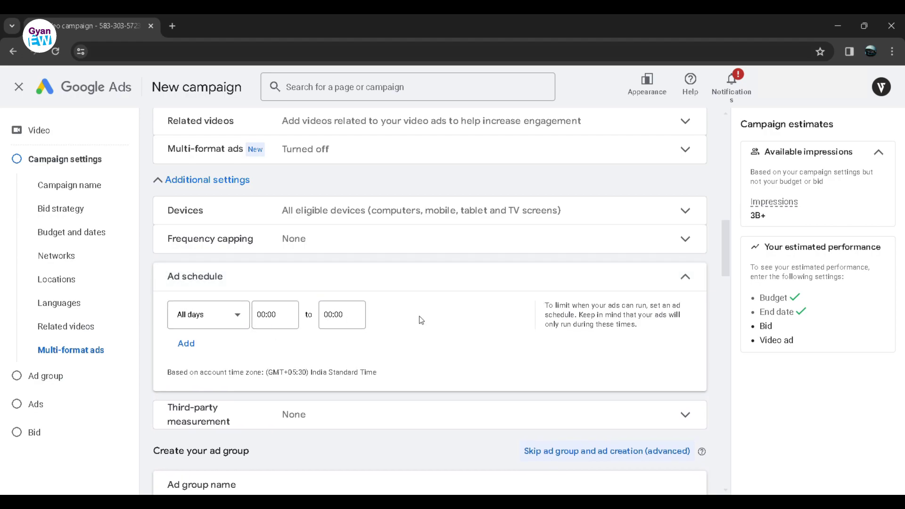
click(681, 279)
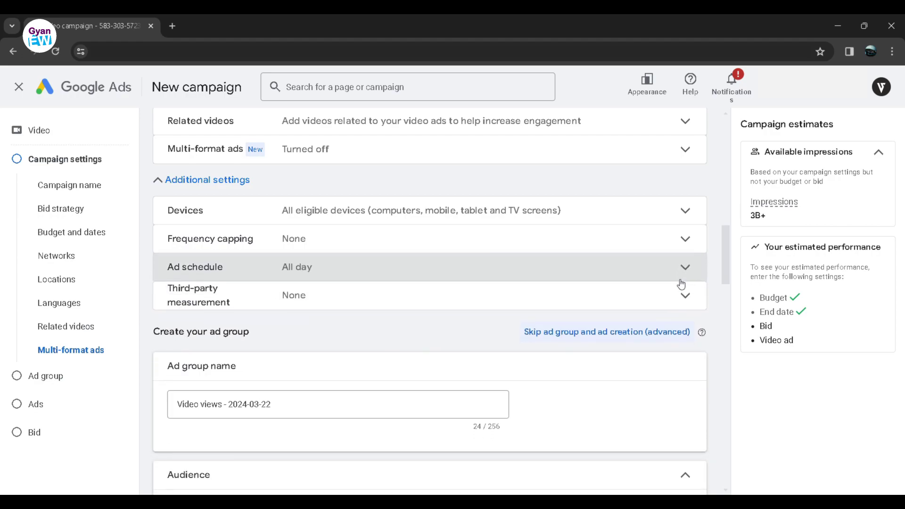
click(679, 298)
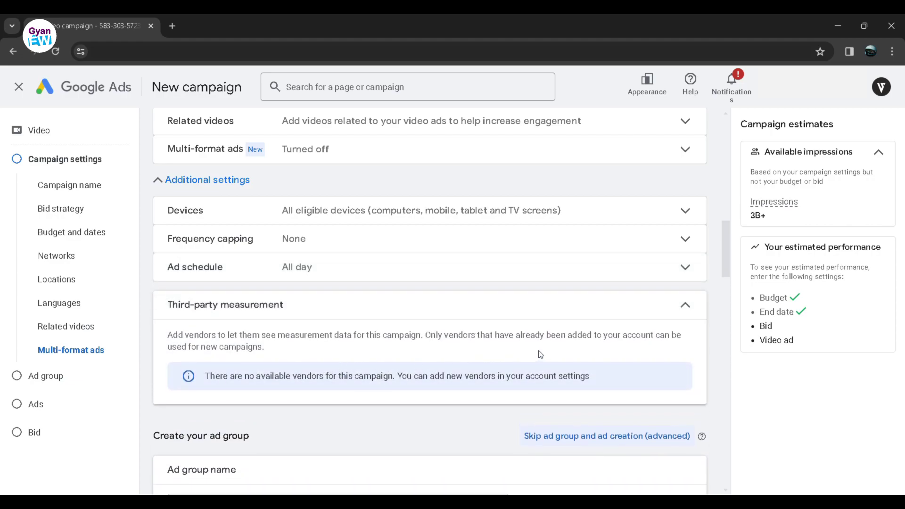
click(684, 305)
Examine the ad group name and the optional audience name setting, leaving the audience unnamed
scroll(611, 301, down, 1)
scroll(611, 302, down, 1)
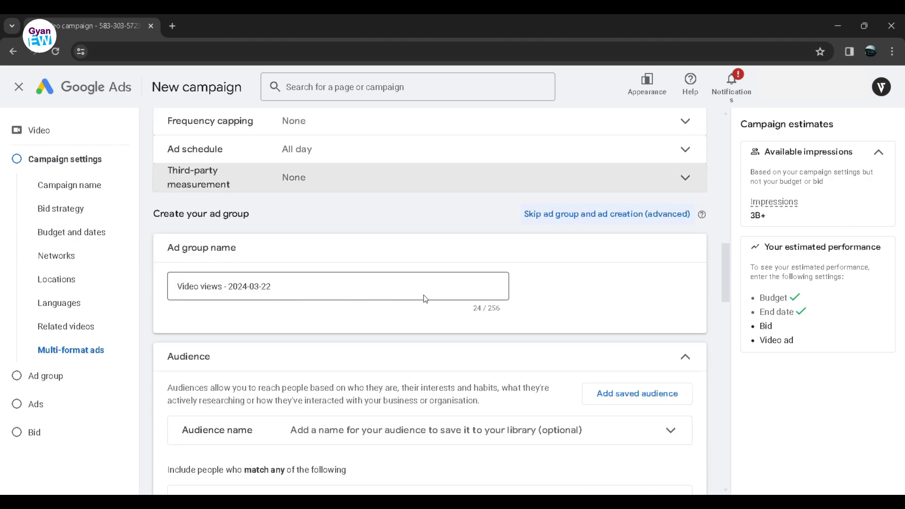
scroll(455, 295, down, 3)
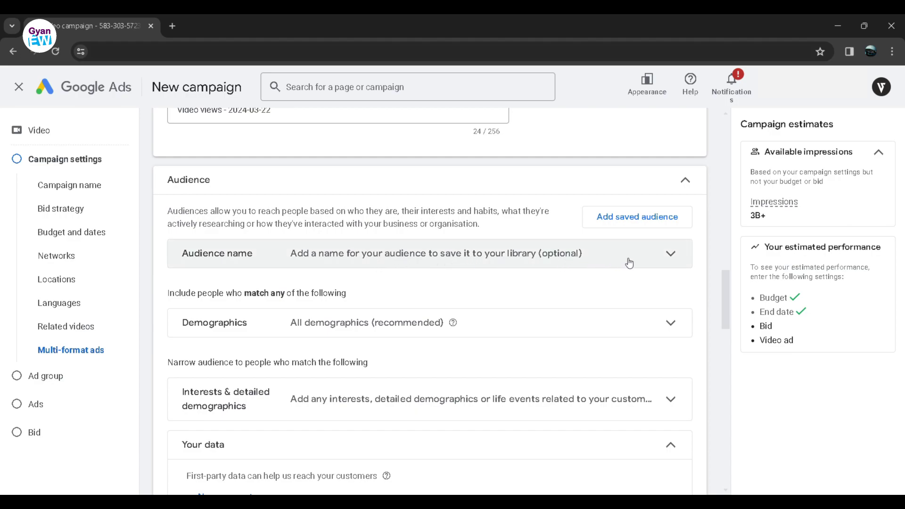
click(672, 257)
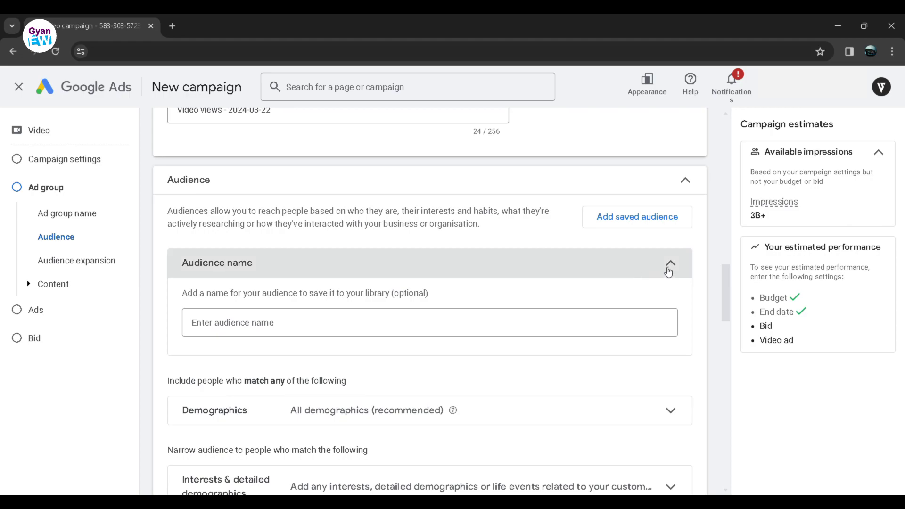
click(672, 262)
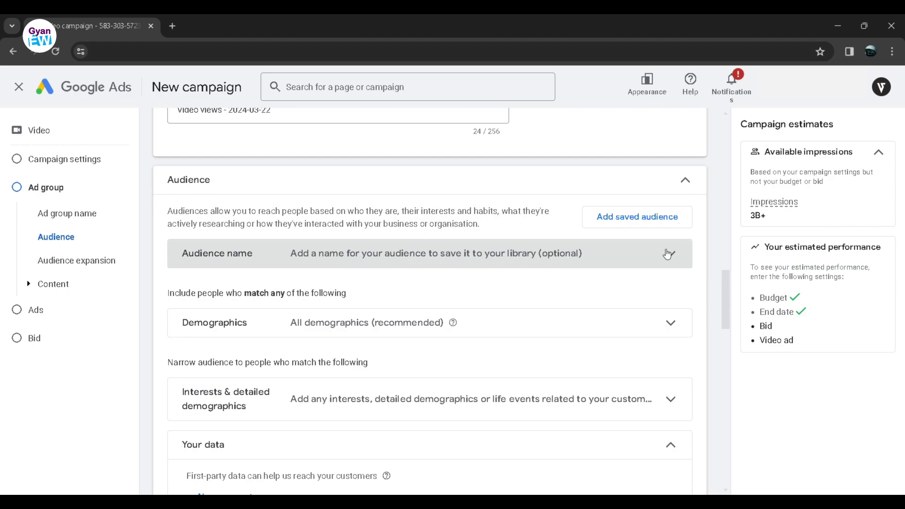
Exclude Female from the audience's gender demographics, include it again, and collapse the demographics settings
scroll(698, 256, down, 1)
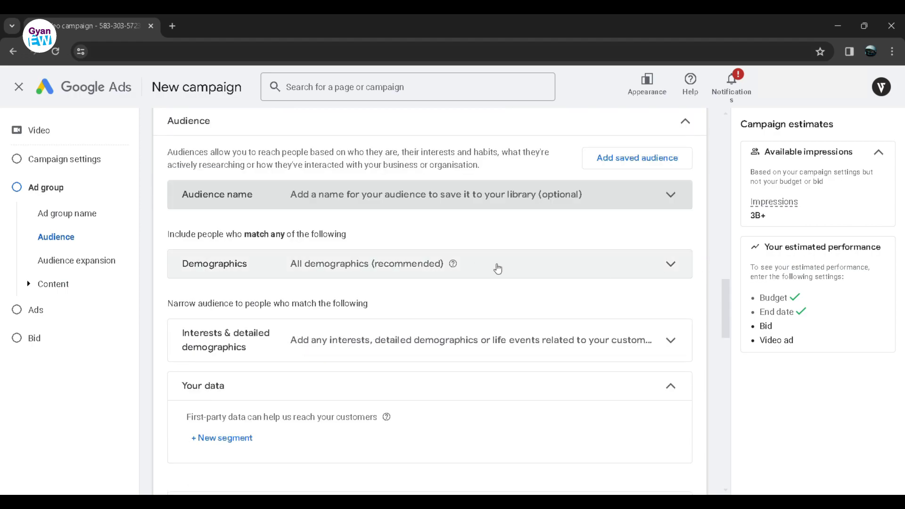
click(665, 266)
scroll(257, 358, down, 1)
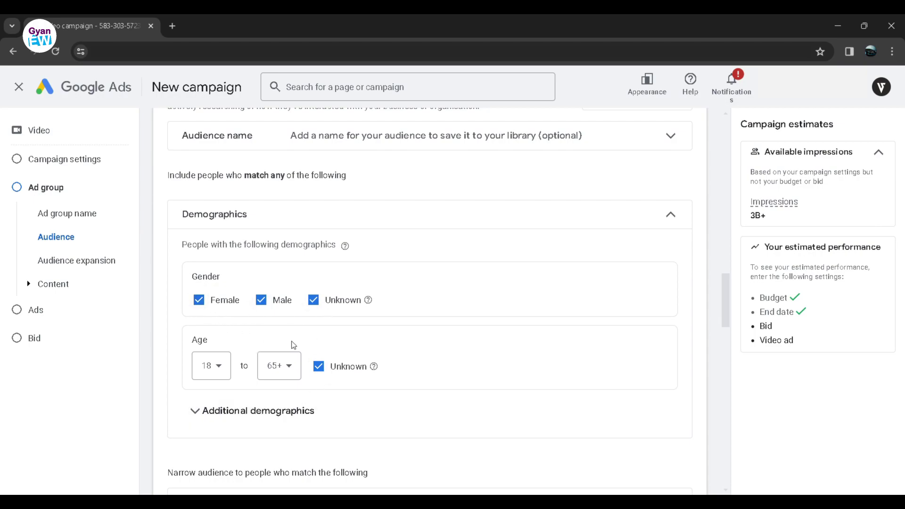
click(199, 300)
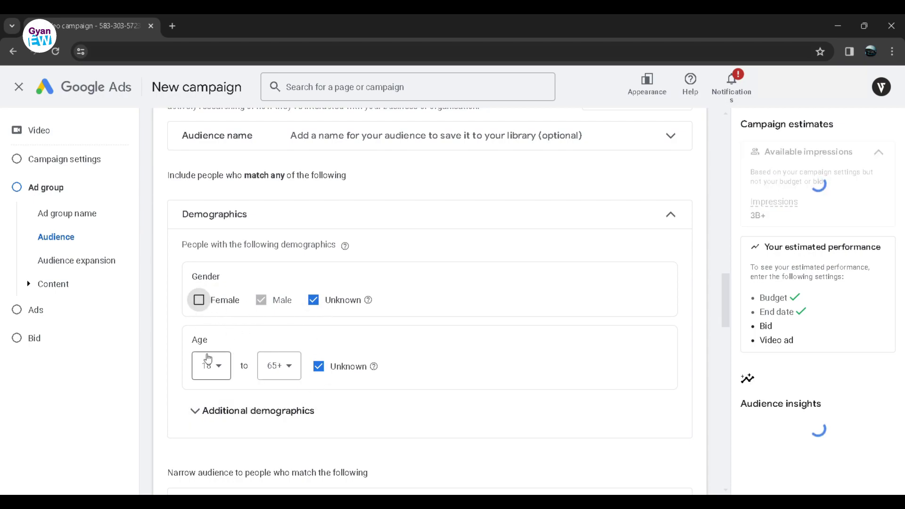
click(204, 306)
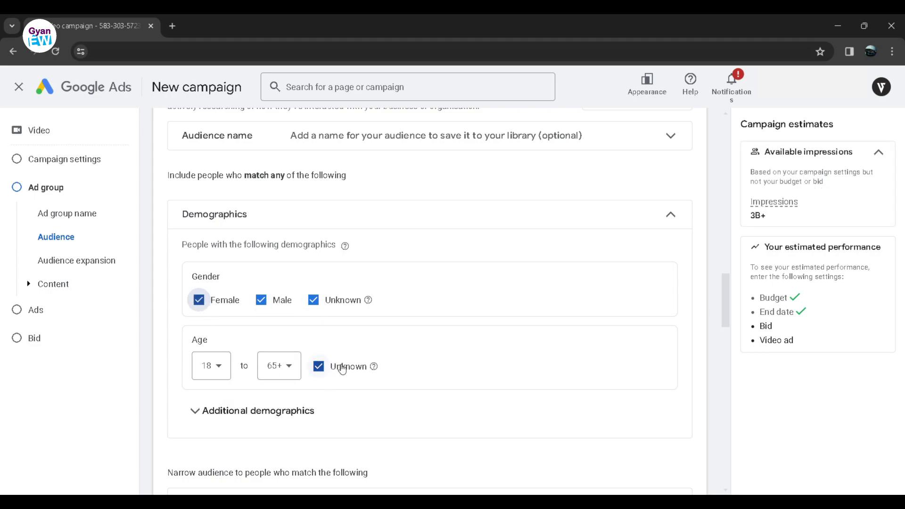
click(677, 216)
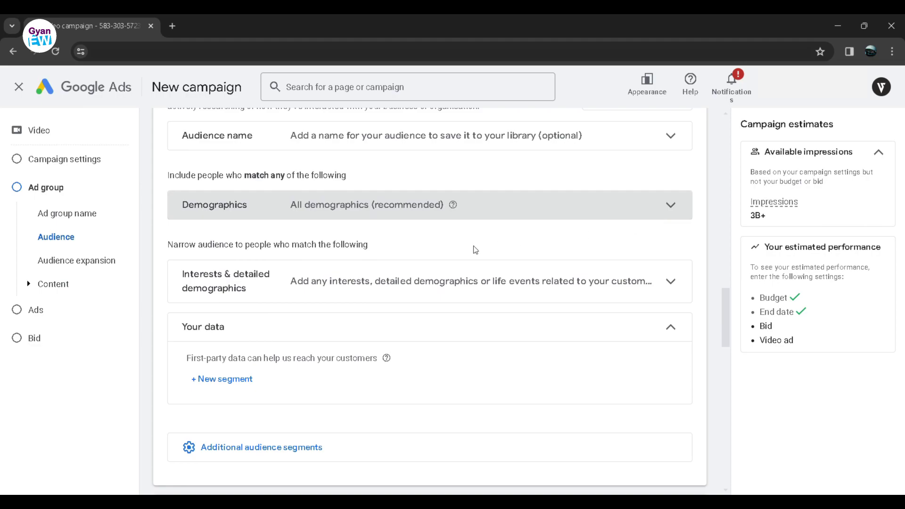
Add the Media & Entertainment affinity segment to the audience's interests and detailed demographics
scroll(461, 263, down, 1)
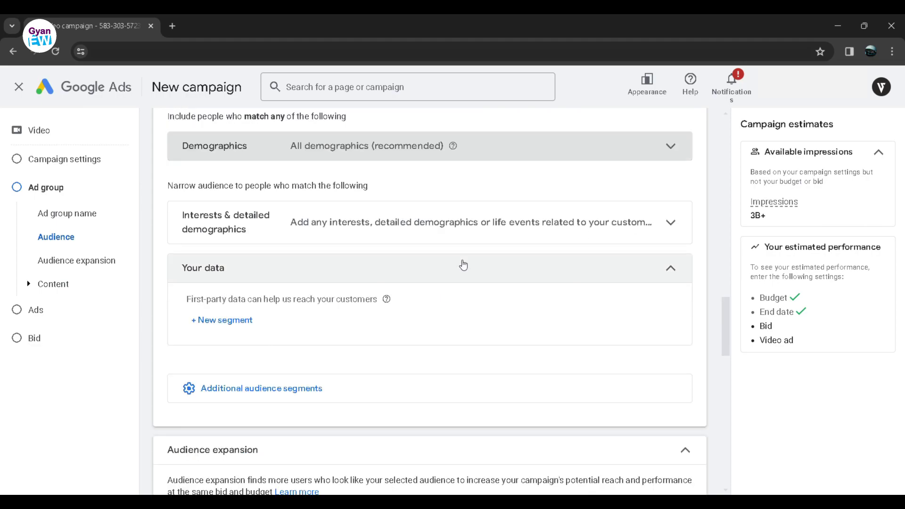
click(661, 230)
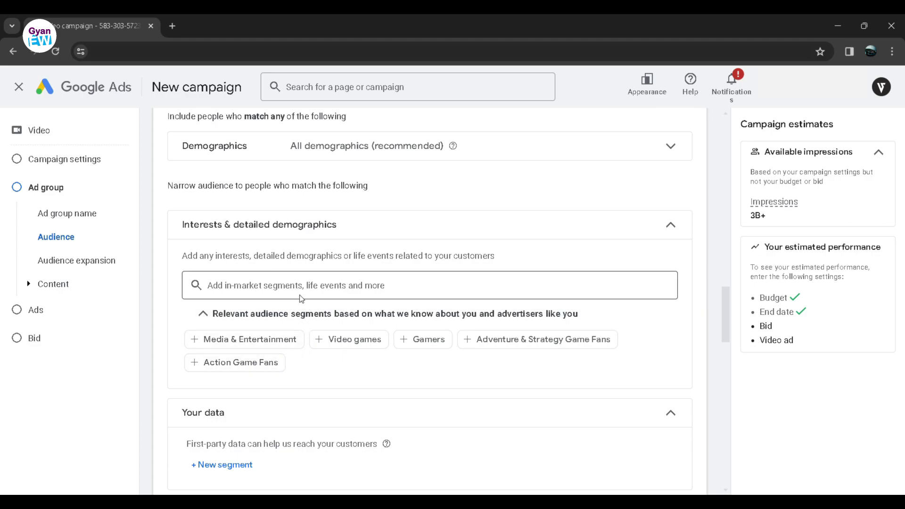
click(301, 318)
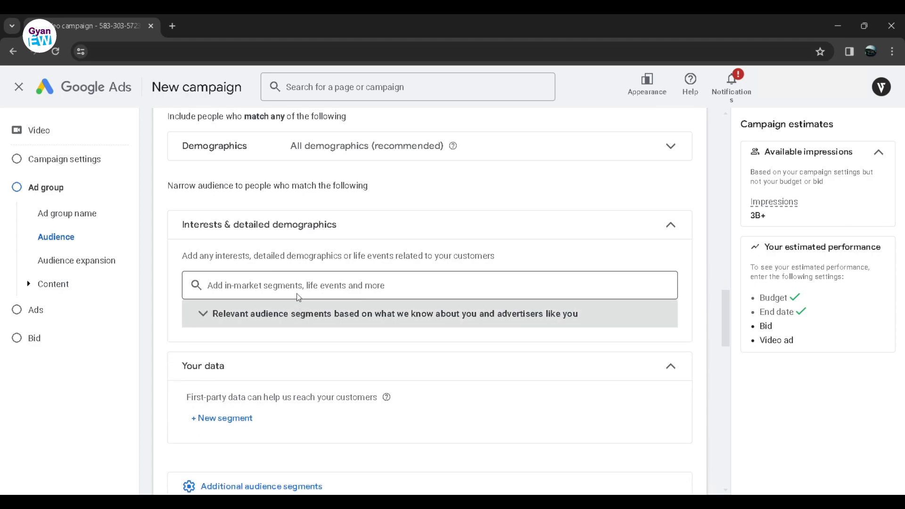
click(301, 297)
scroll(452, 354, down, 1)
scroll(289, 364, up, 1)
scroll(289, 361, down, 1)
scroll(269, 380, down, 3)
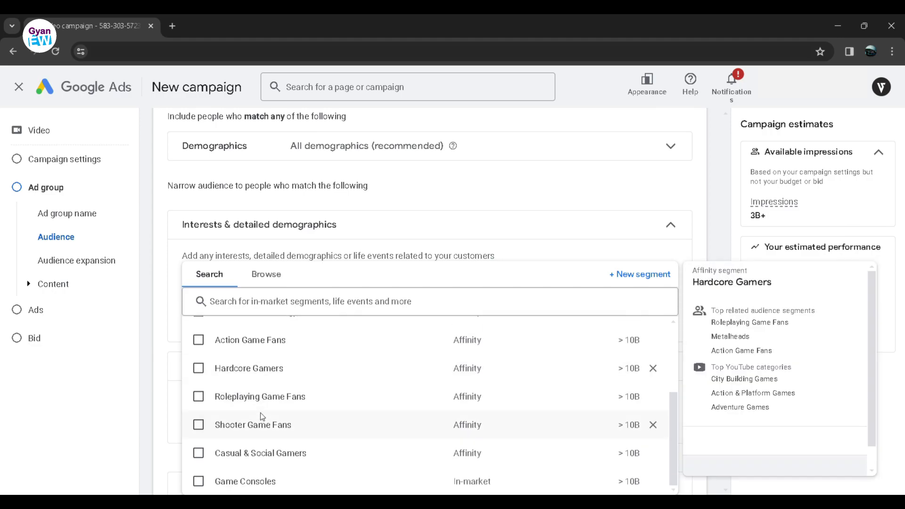
scroll(354, 405, up, 3)
scroll(303, 415, down, 3)
scroll(296, 400, up, 3)
click(255, 354)
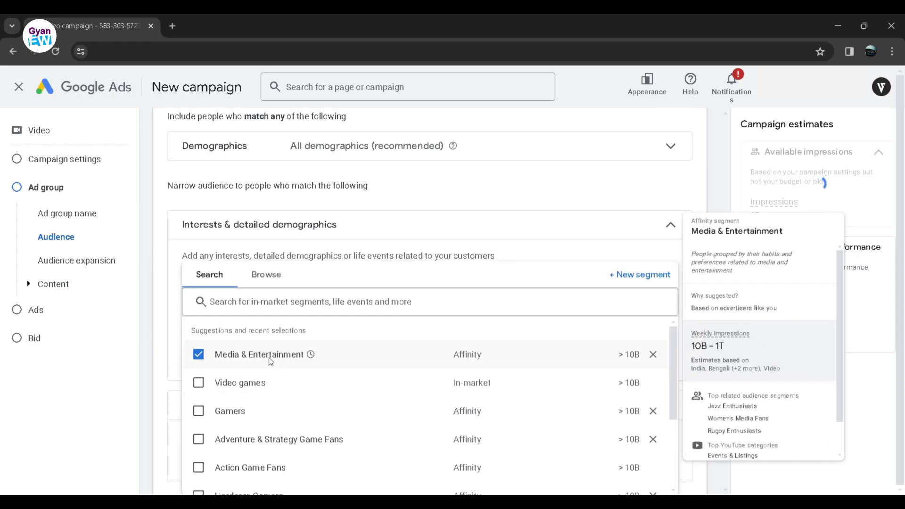
Browse the audience segment categories, including Life events, without adding more, and collapse the interests and detailed demographics settings
click(364, 306)
click(266, 274)
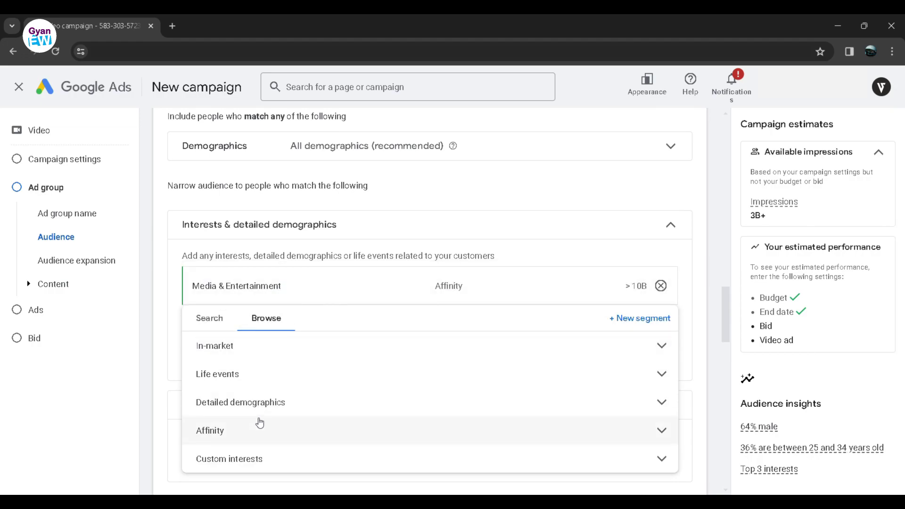
click(283, 376)
scroll(295, 370, down, 2)
scroll(294, 370, down, 2)
scroll(289, 348, up, 5)
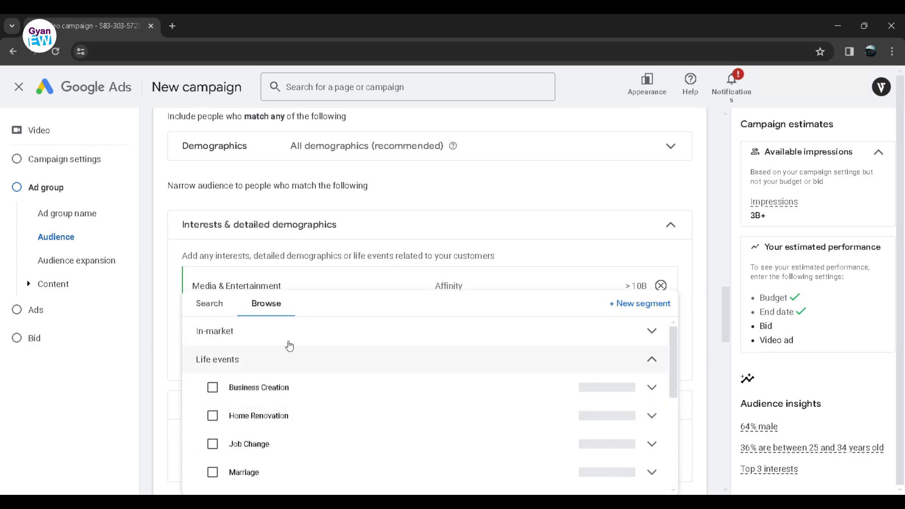
click(223, 307)
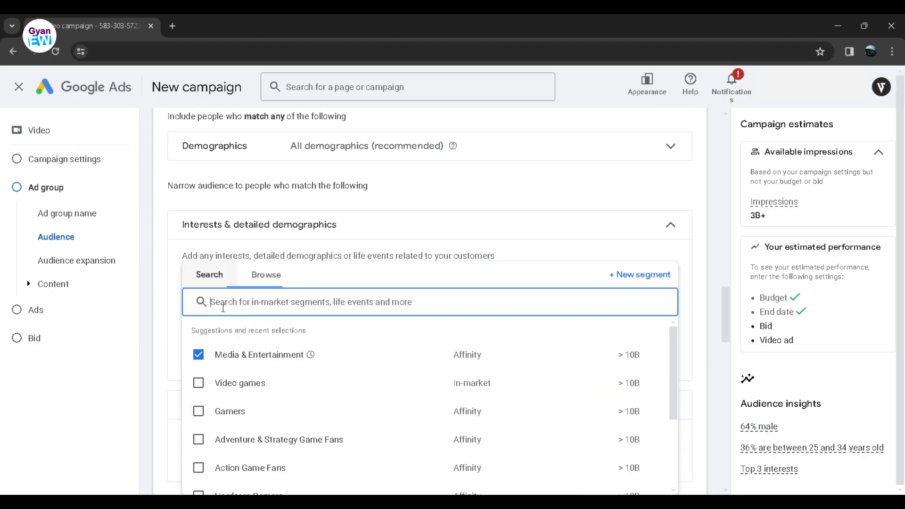
click(675, 228)
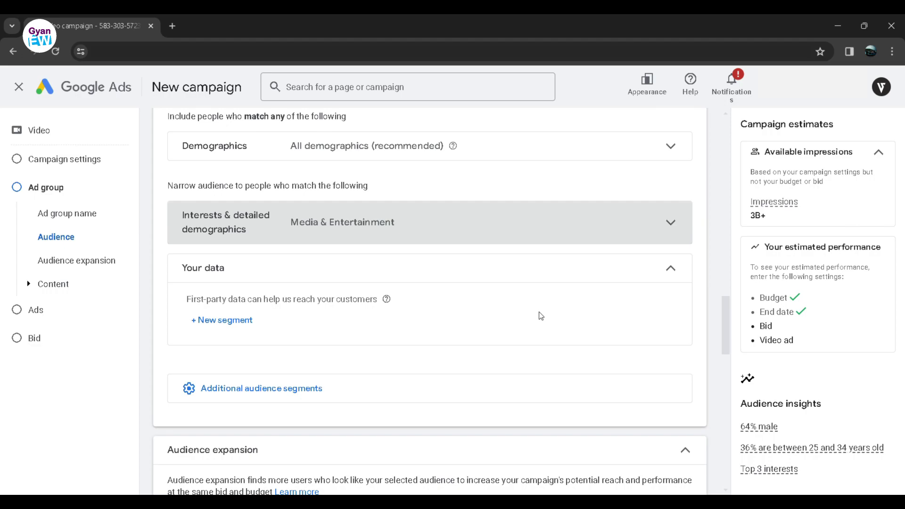
Check the additional audience segment options, then collapse the Your data and Audience settings
click(671, 267)
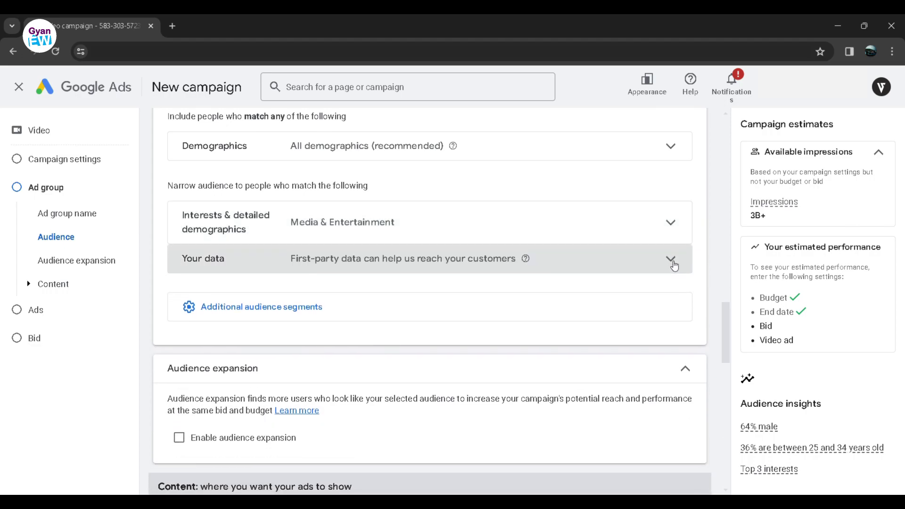
click(398, 315)
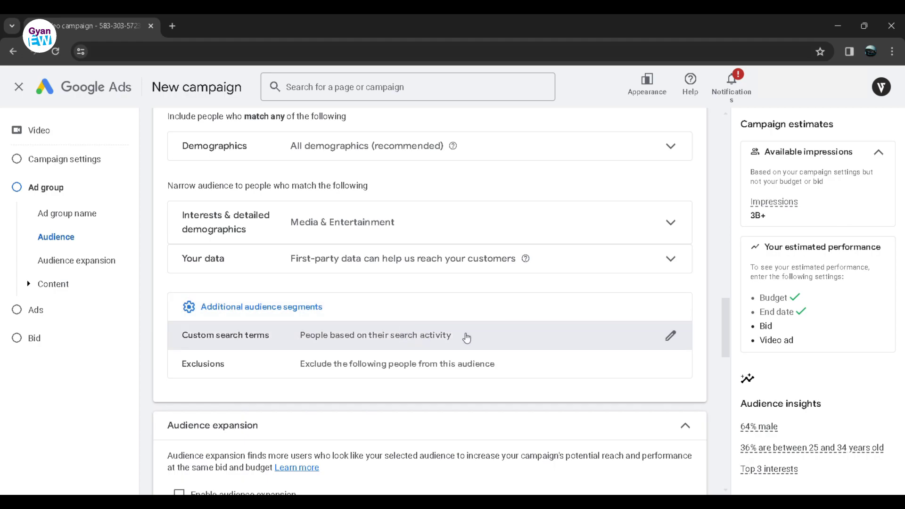
click(292, 306)
scroll(684, 298, up, 3)
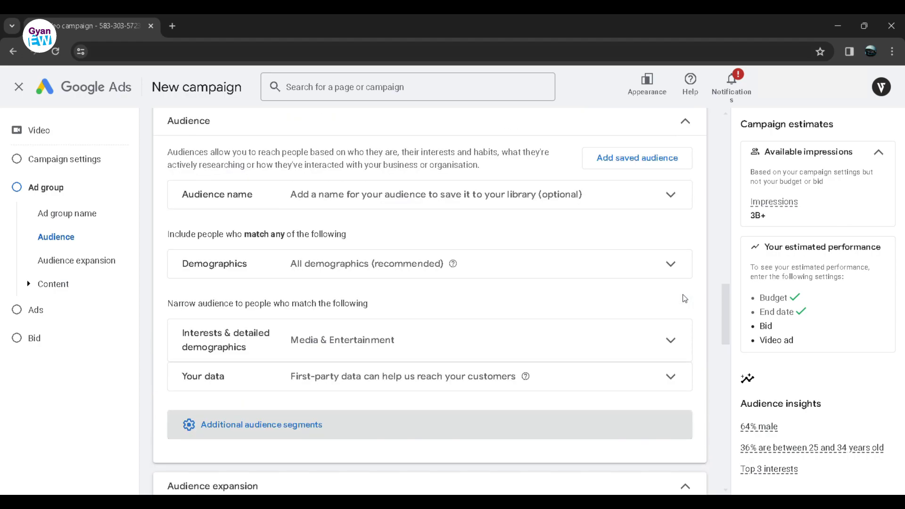
scroll(695, 227, up, 1)
click(686, 180)
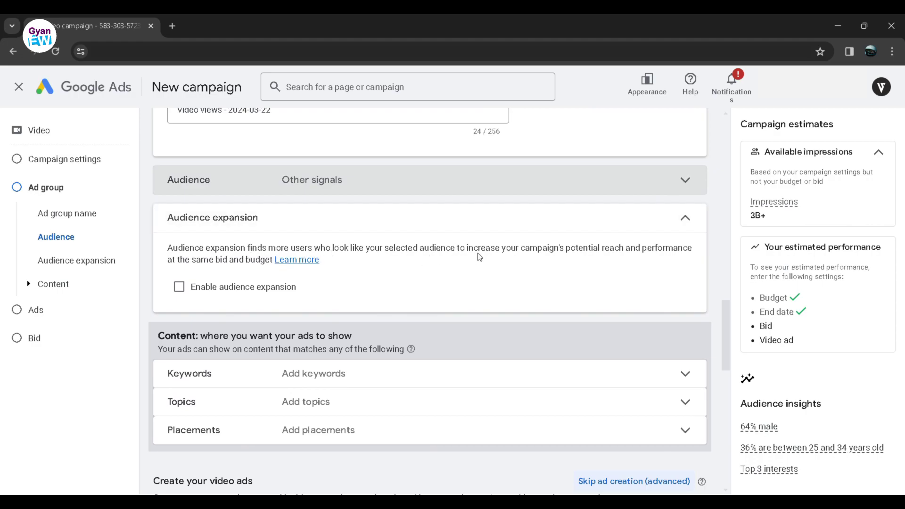
Look up keyword ideas for the product or service MINECRAFT, then clear the term and collapse the keyword settings
scroll(391, 249, down, 3)
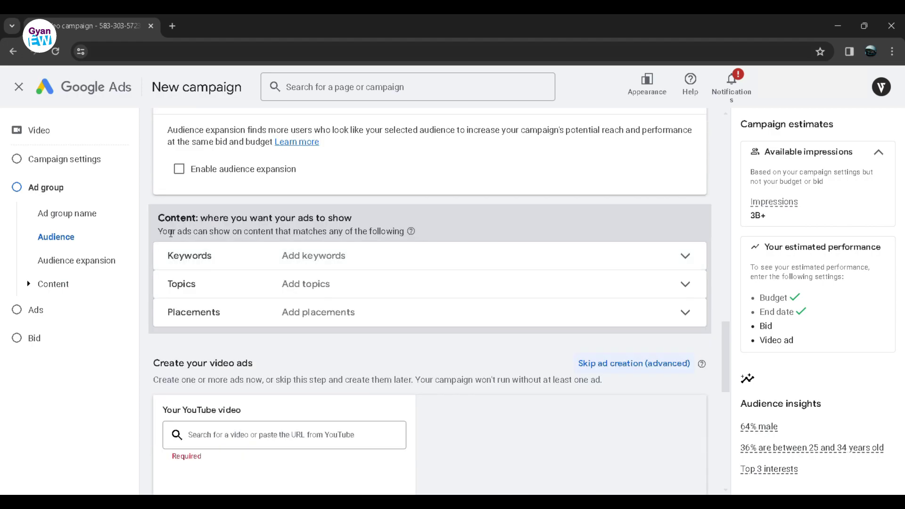
click(685, 255)
scroll(556, 278, down, 1)
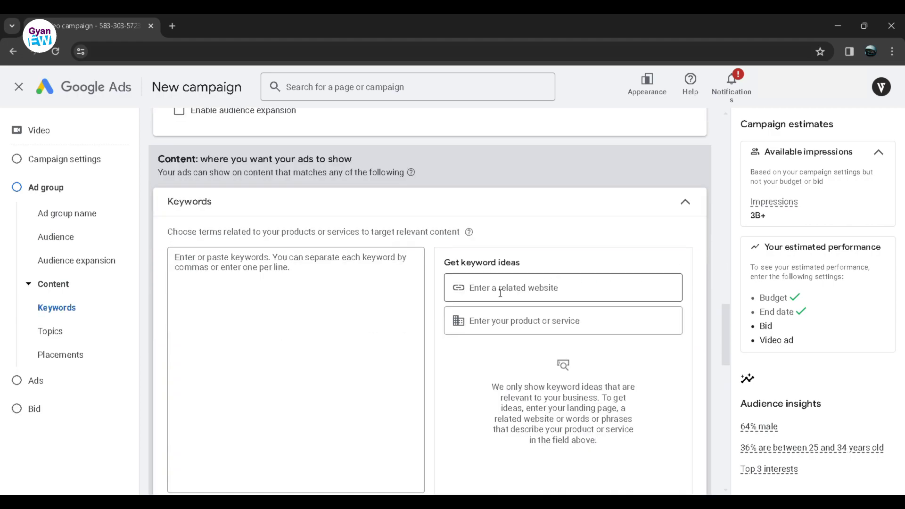
click(507, 328)
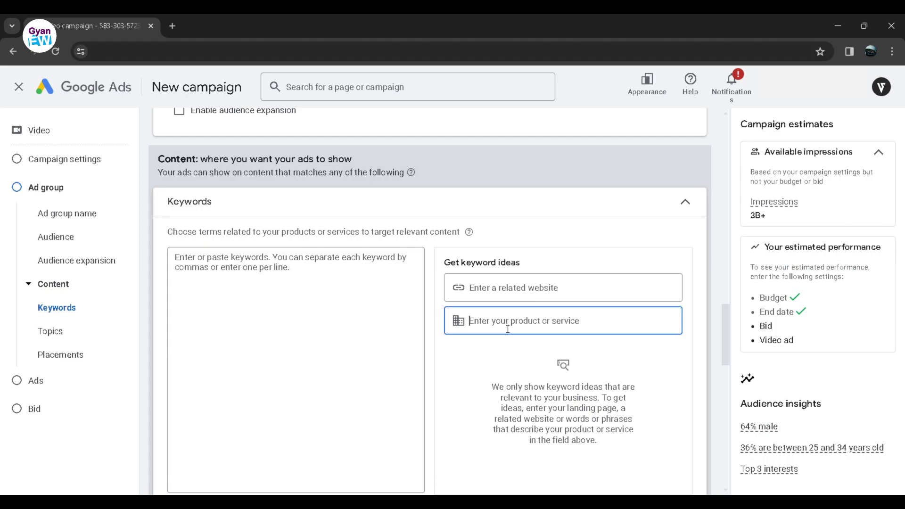
text(MINECRAFT)
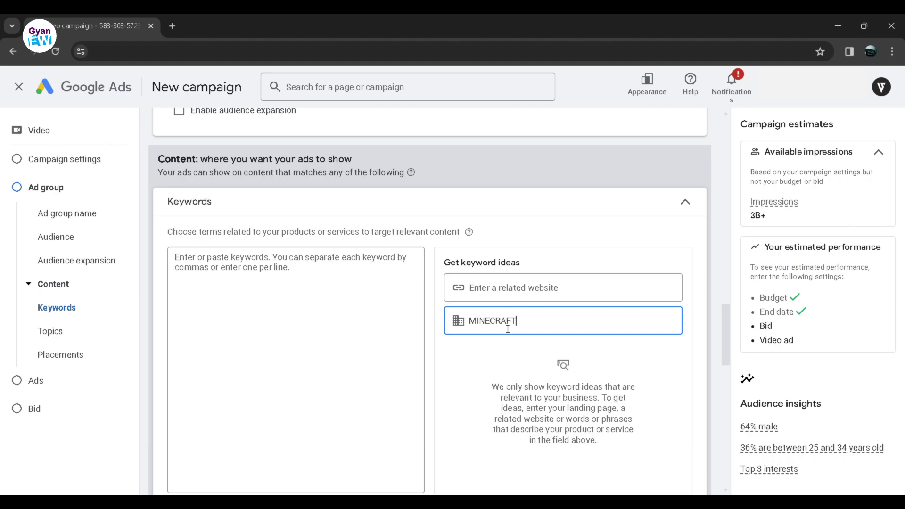
scroll(562, 322, down, 1)
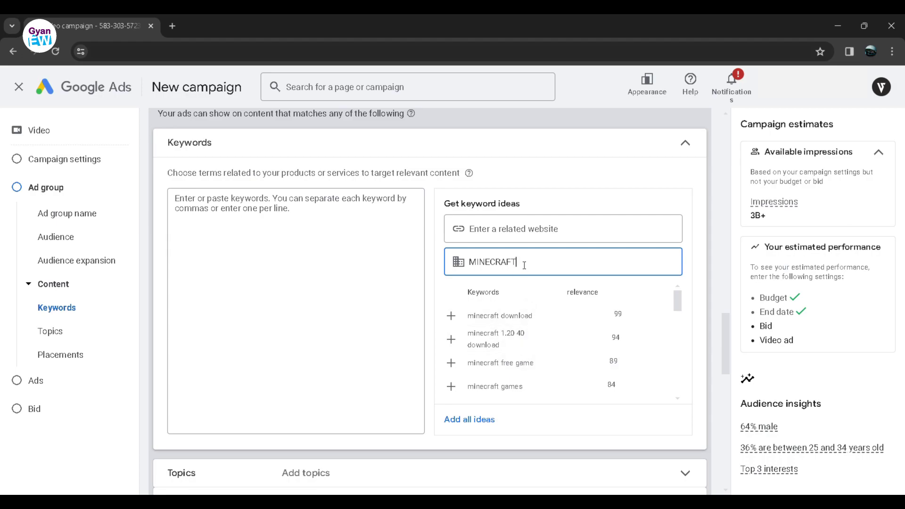
drag(523, 262, 469, 262)
key(BackSpace)
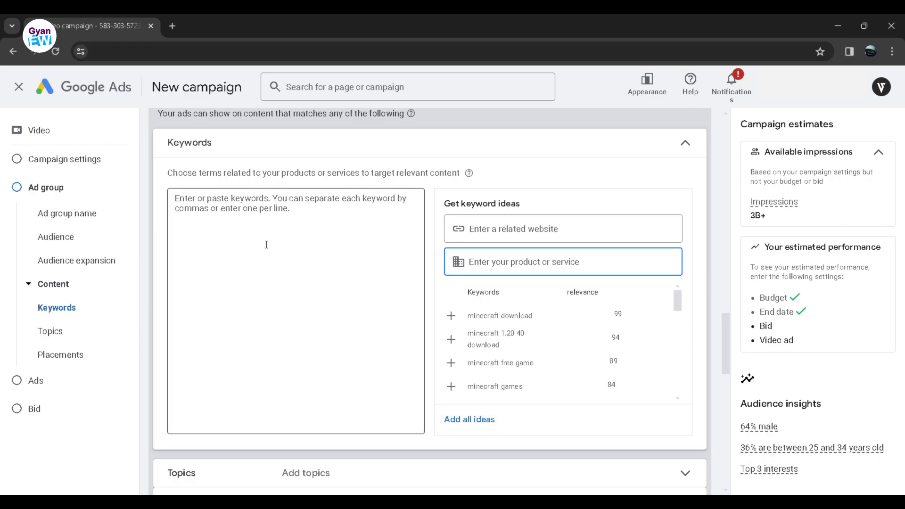
click(690, 149)
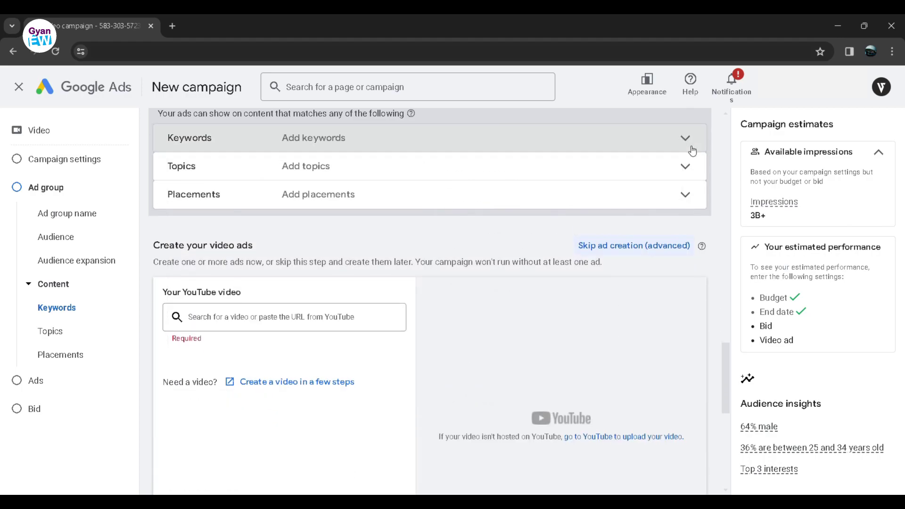
Browse the content targeting topics, select the Reference topic for the ad group, and collapse the topic settings
click(688, 167)
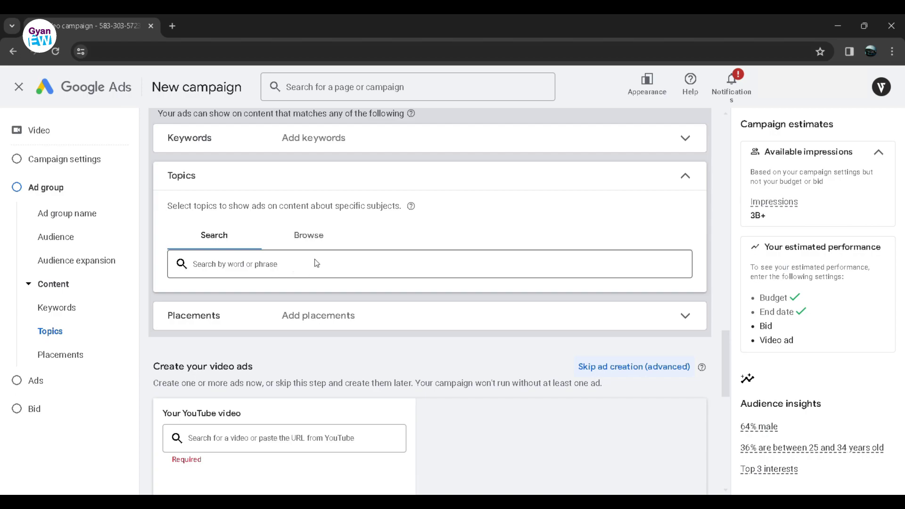
click(280, 269)
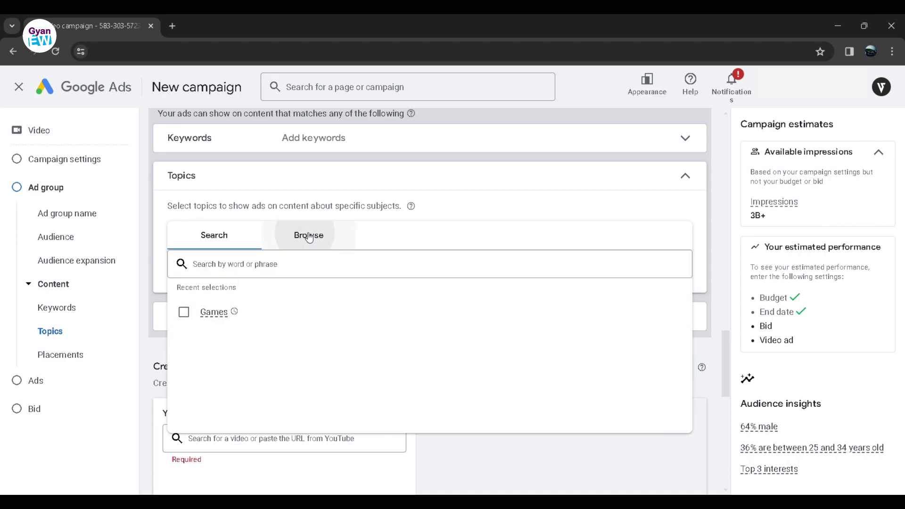
click(328, 249)
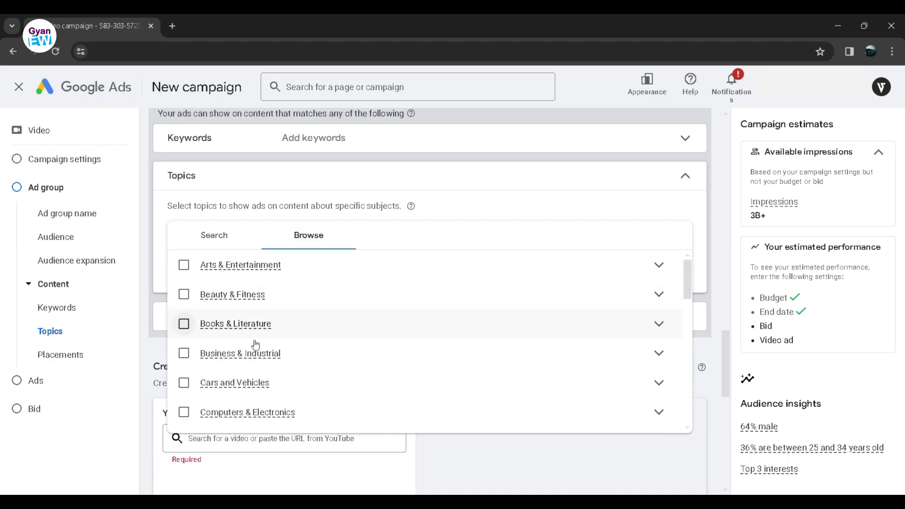
scroll(250, 328, down, 3)
scroll(245, 328, down, 8)
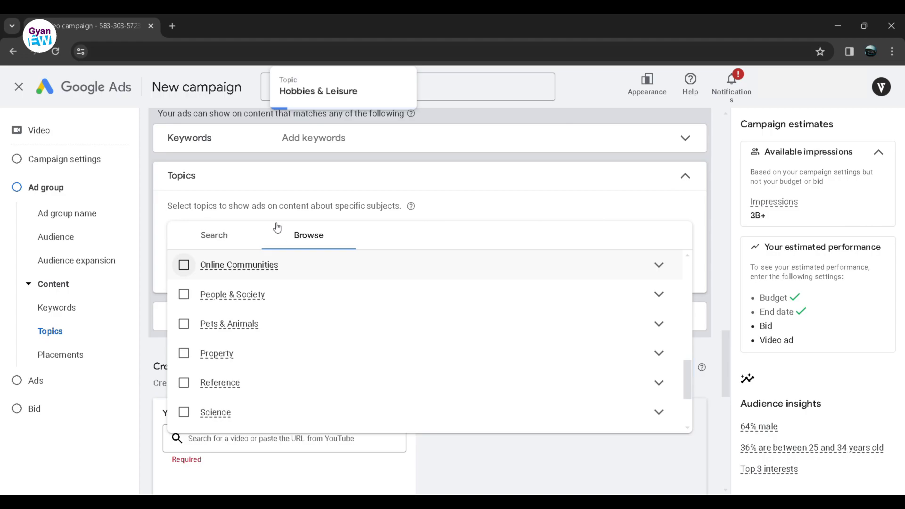
scroll(464, 215, down, 1)
click(687, 158)
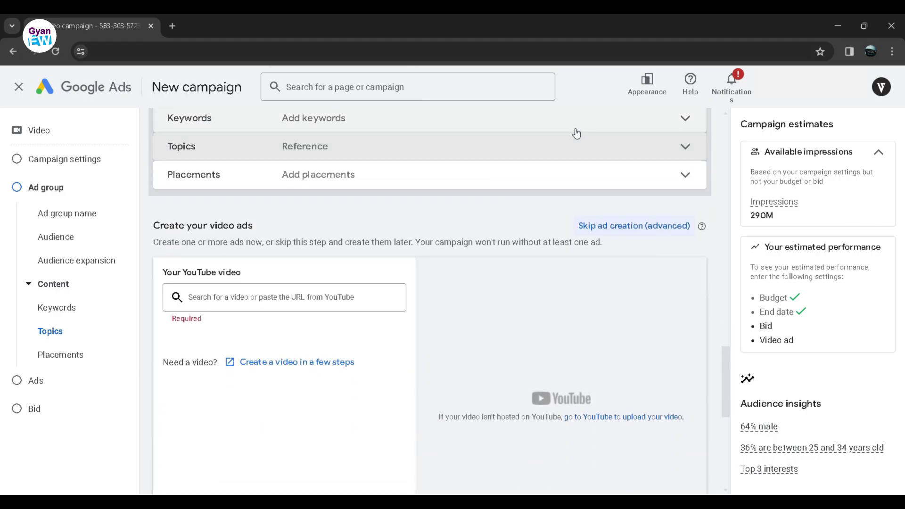
Review the placement targeting options without adding any placements, and collapse the placement settings
click(581, 175)
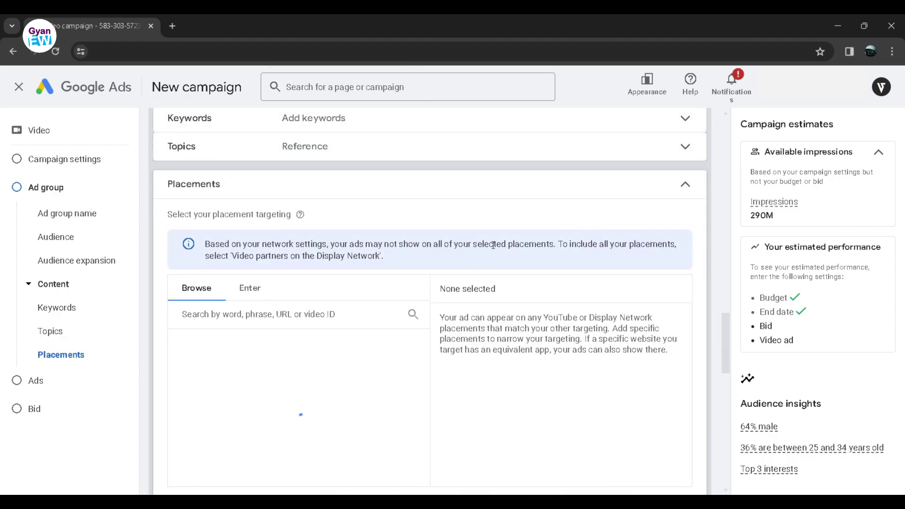
scroll(499, 303, down, 1)
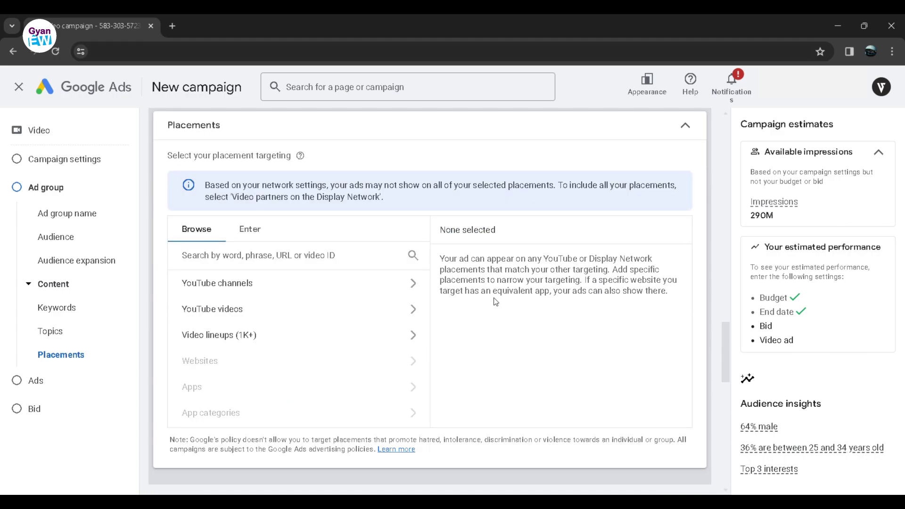
scroll(457, 289, up, 1)
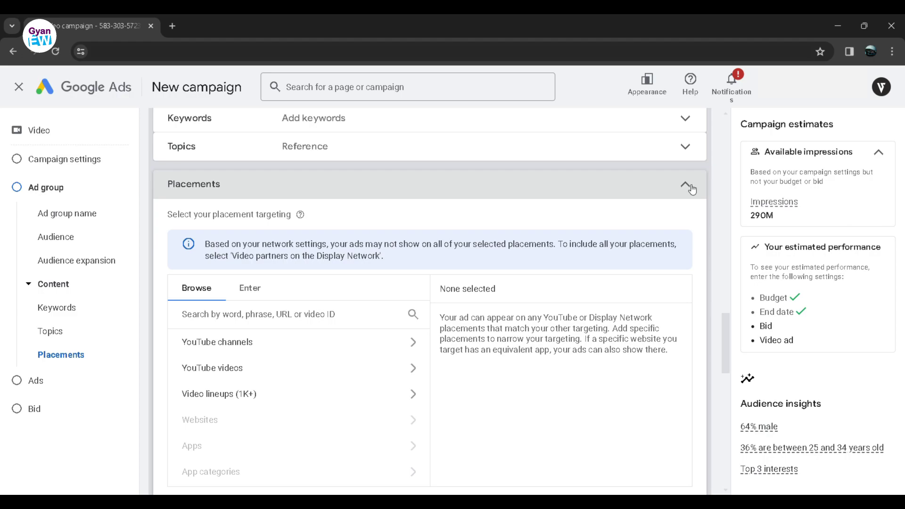
click(685, 185)
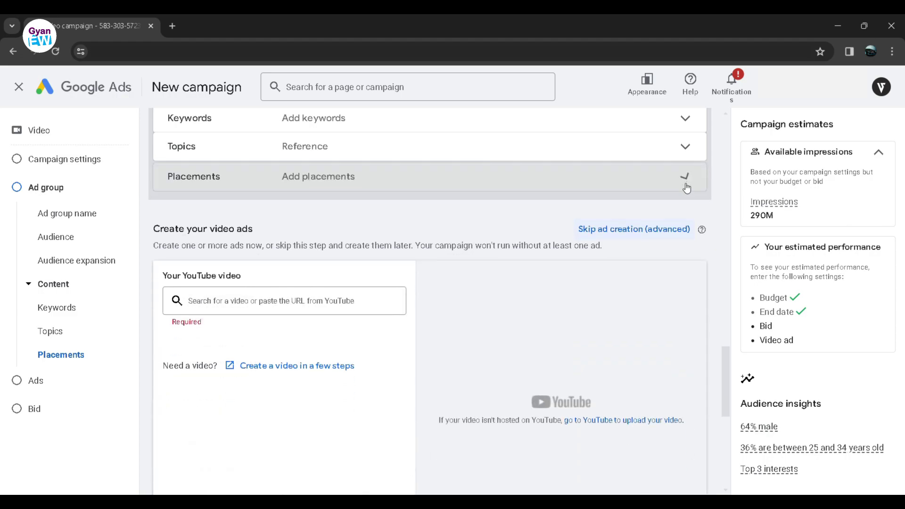
scroll(519, 241, down, 1)
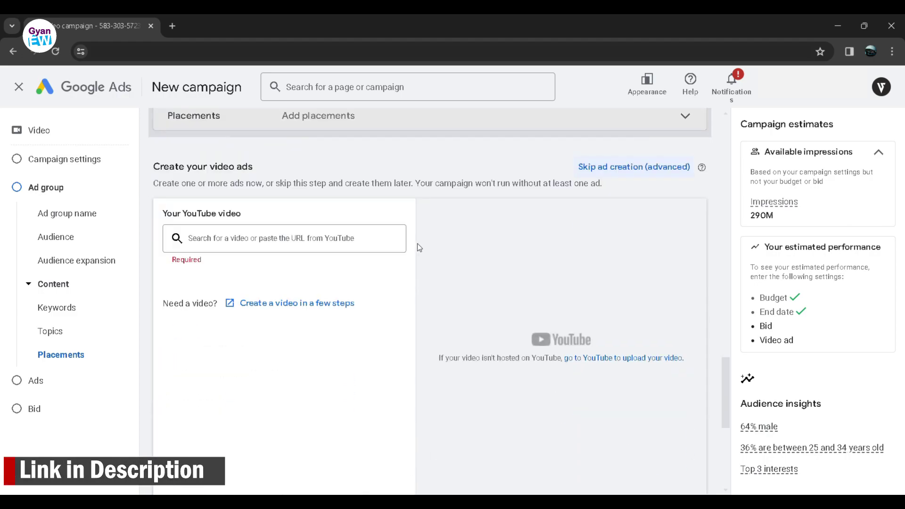
click(172, 25)
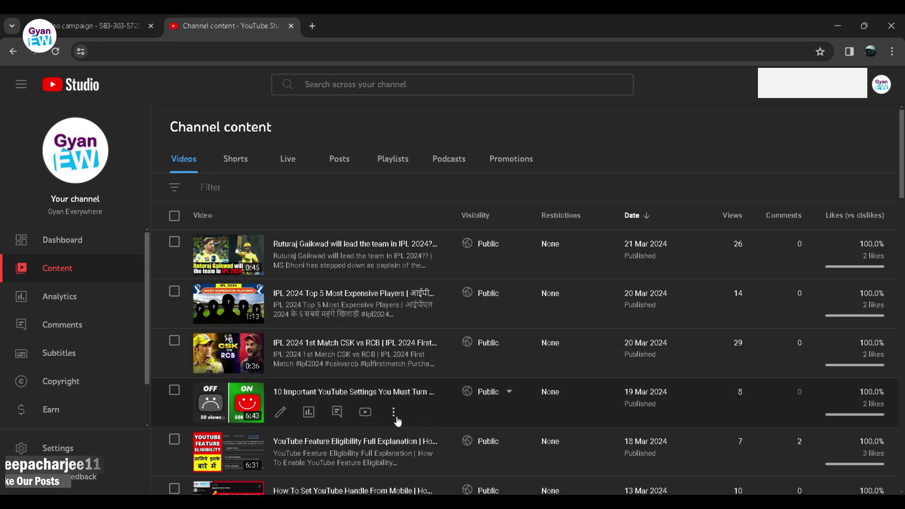
click(395, 414)
click(323, 353)
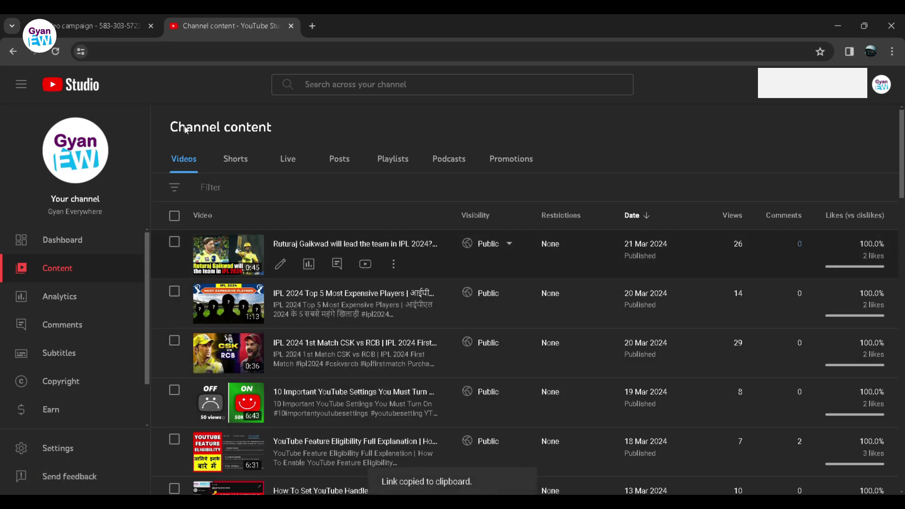
Switch back to Google Ads, add the copied video link as the ad's YouTube video, and choose the In-feed video ad format
click(99, 26)
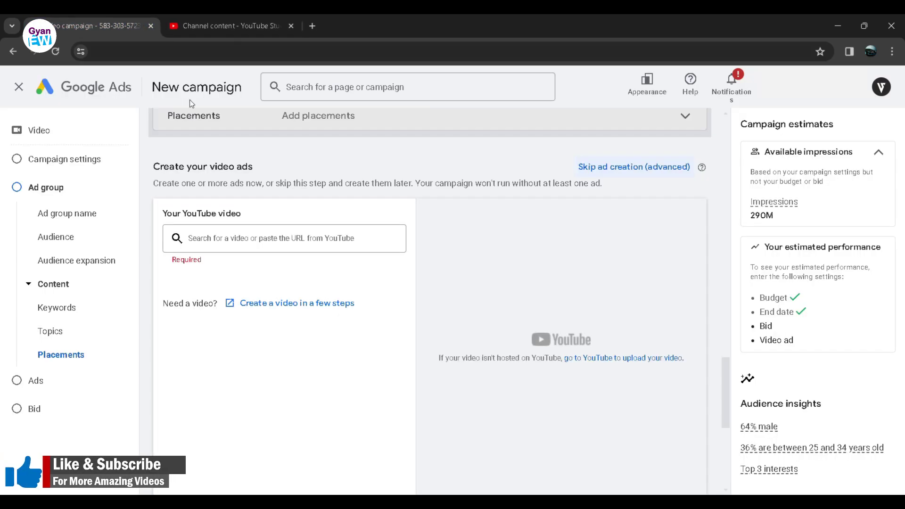
click(252, 237)
key(ctrl+v)
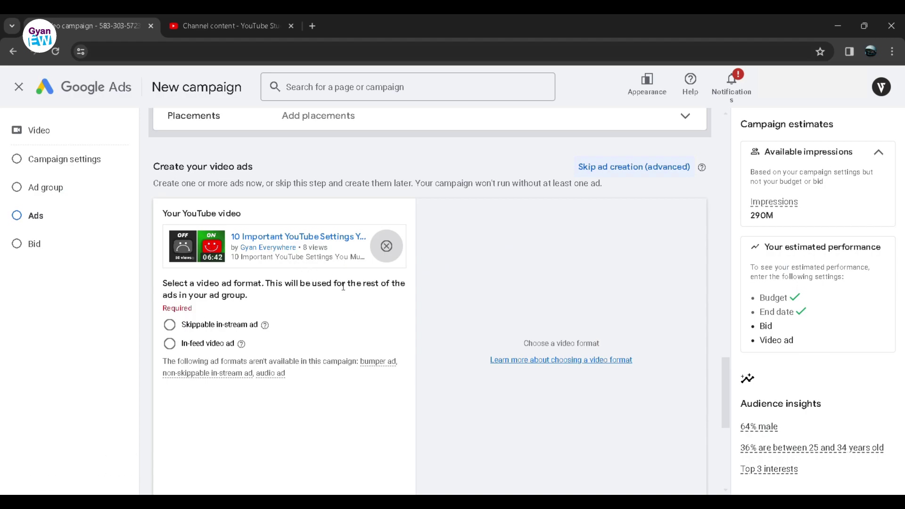
click(170, 343)
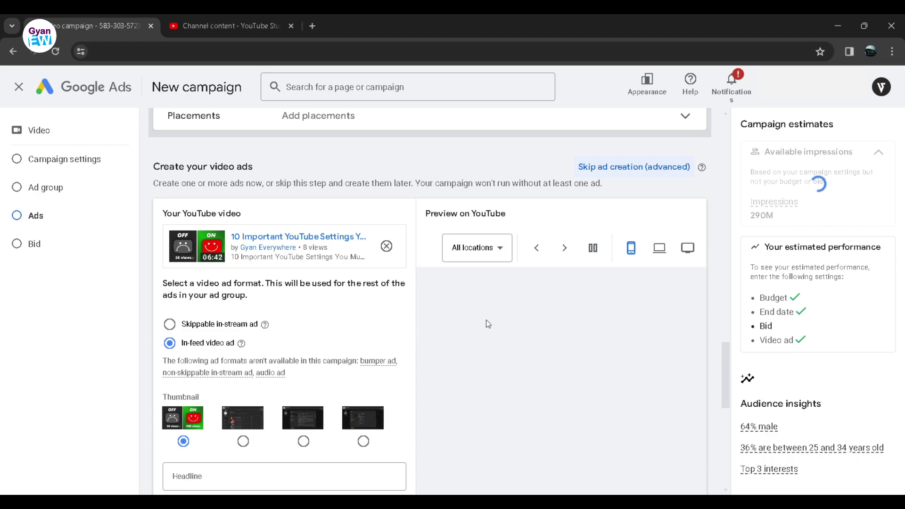
Enter "10 Important YouTube Settings" as the headline of the in-feed video ad
scroll(488, 323, down, 4)
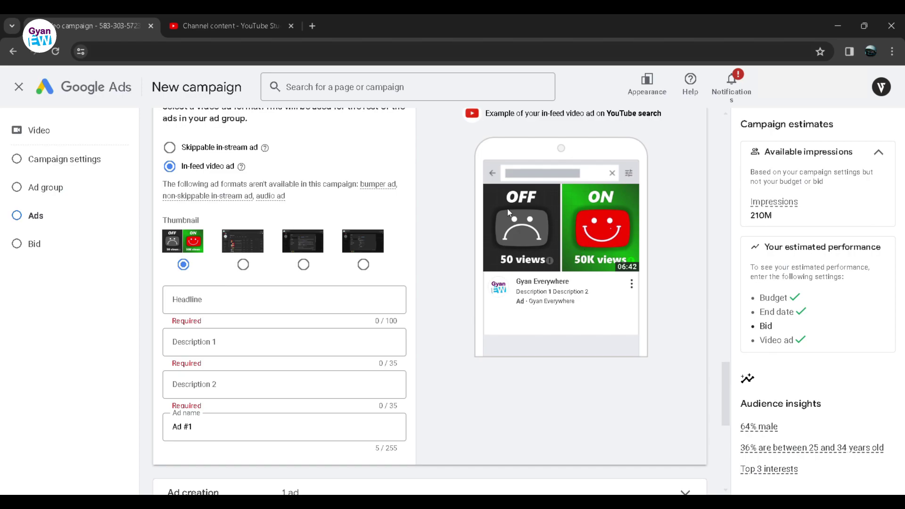
click(211, 304)
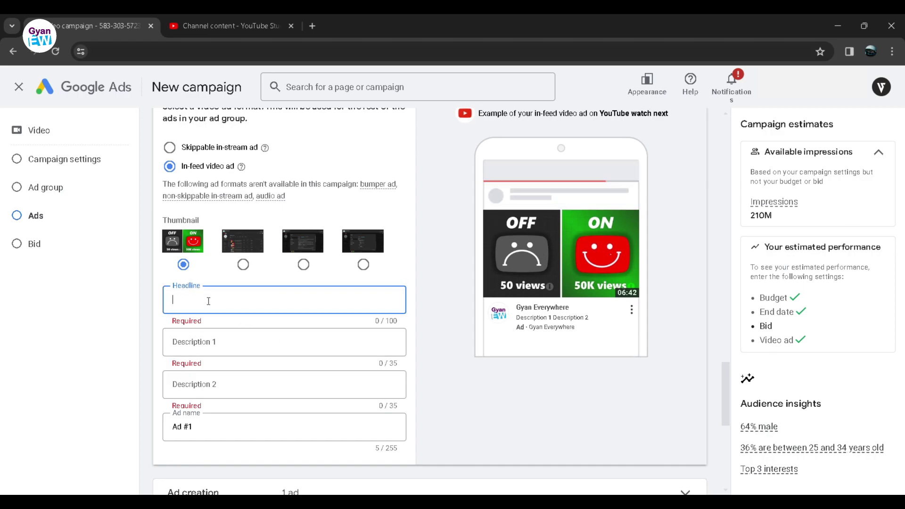
text(10 I)
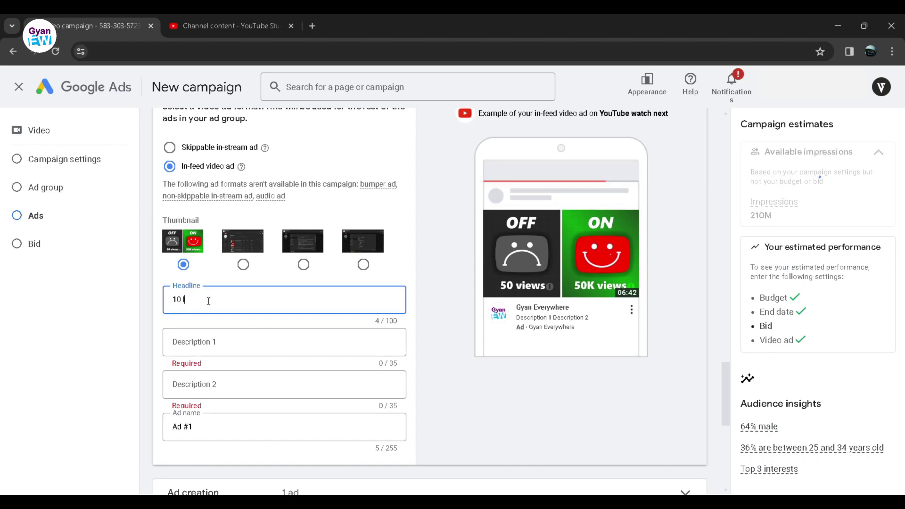
text(mportant )
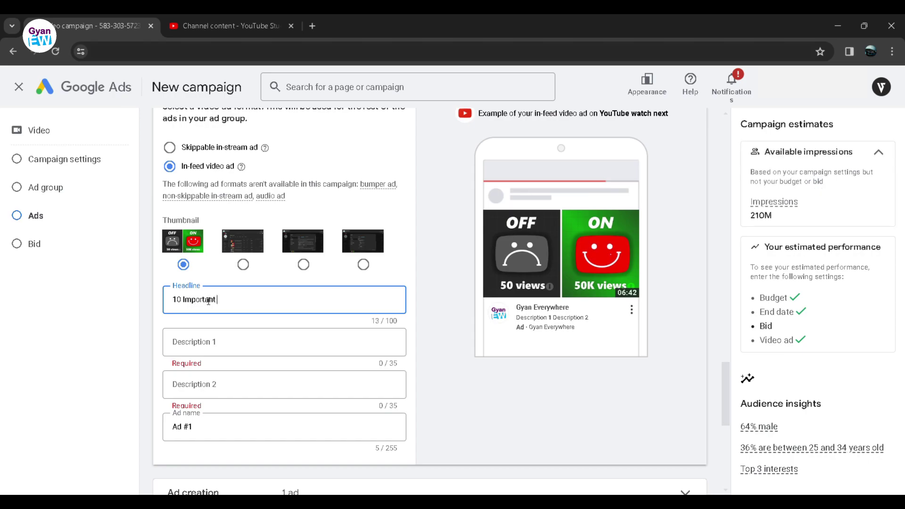
text(YouTube )
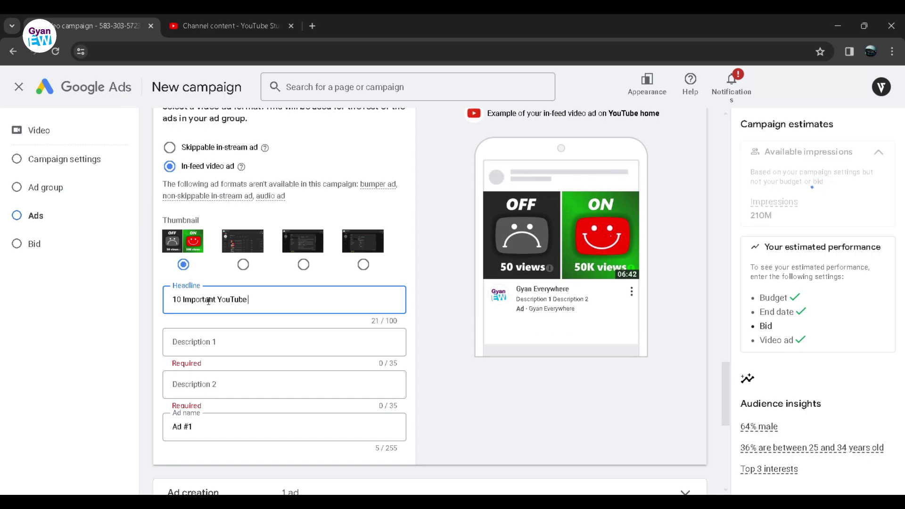
text(Settings)
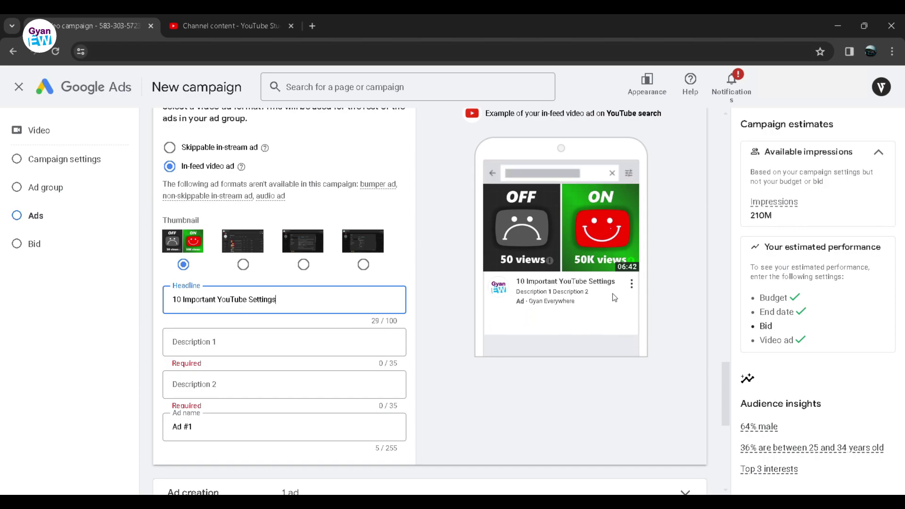
Enter "You need to know" as the ad's Description 1, correcting any typing mistakes
click(237, 346)
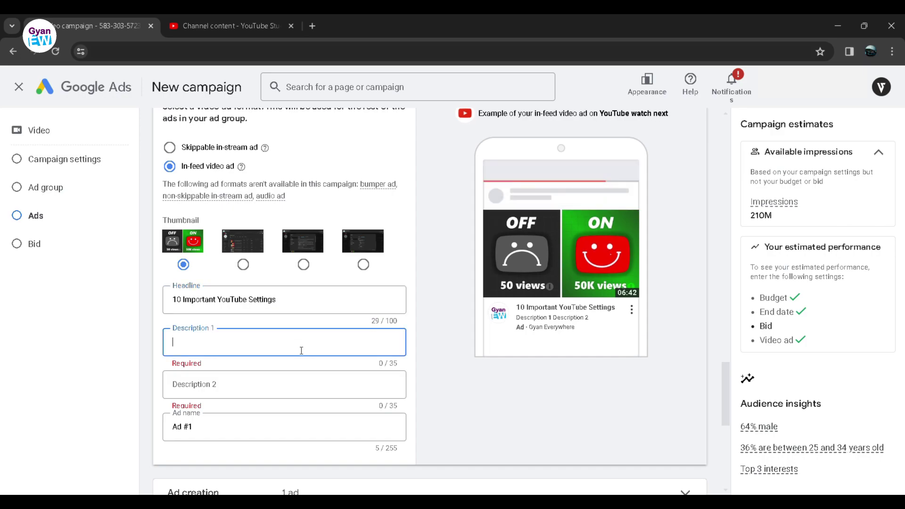
text(Yuy)
key(BackSpace)
key(BackSpace)
key(BackSpace)
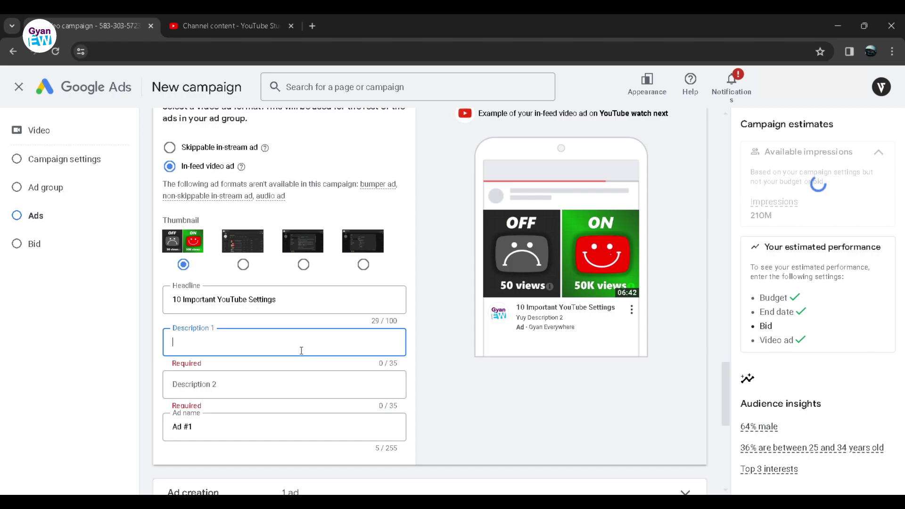
text(yuo ne)
text(ed to k)
text(now)
key(BackSpace)
key(BackSpace)
key(BackSpace)
text(You)
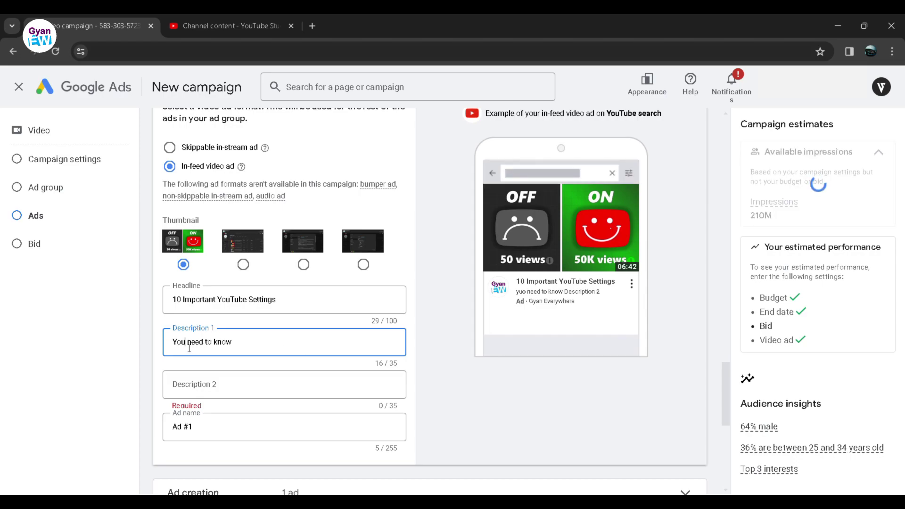
Enter "Like and Subscribe" as the ad's Description 2
click(195, 384)
text(L)
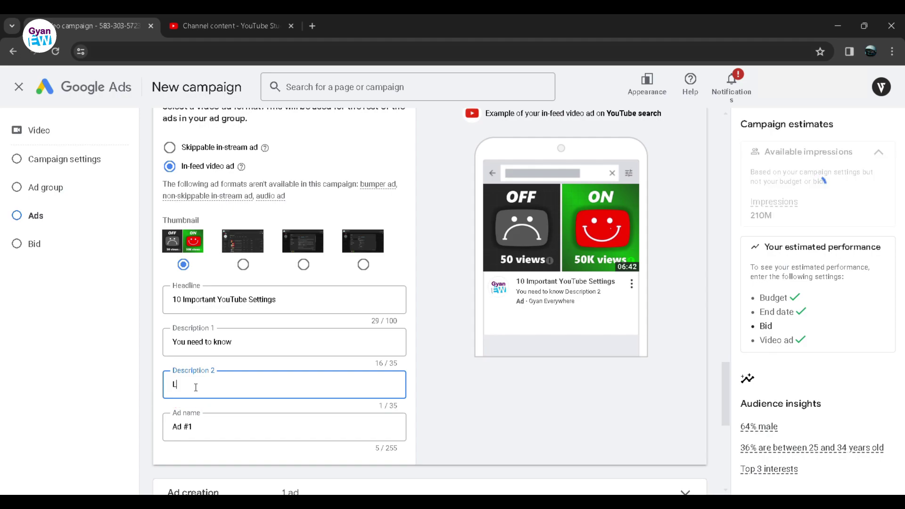
text(ike and Subscribe)
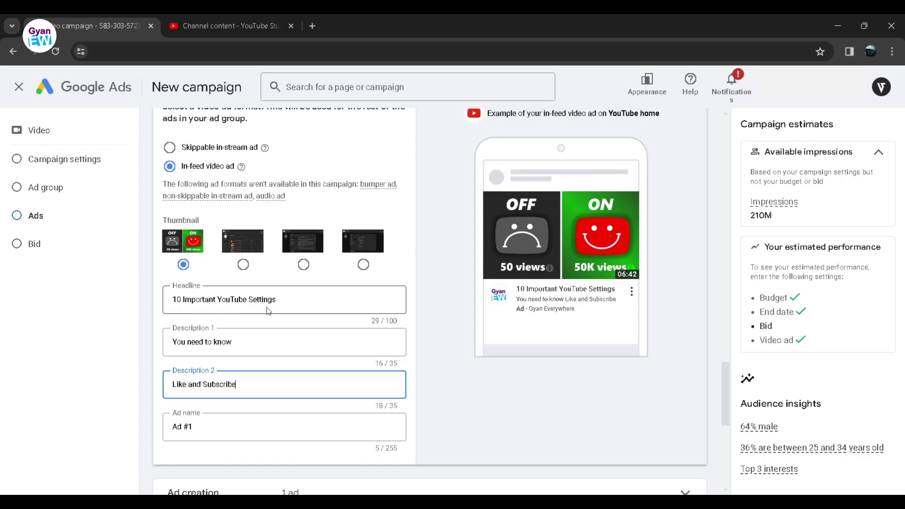
Check the video ad in the Ad creation overview, and collapse the overview without adding another ad
scroll(432, 356, down, 1)
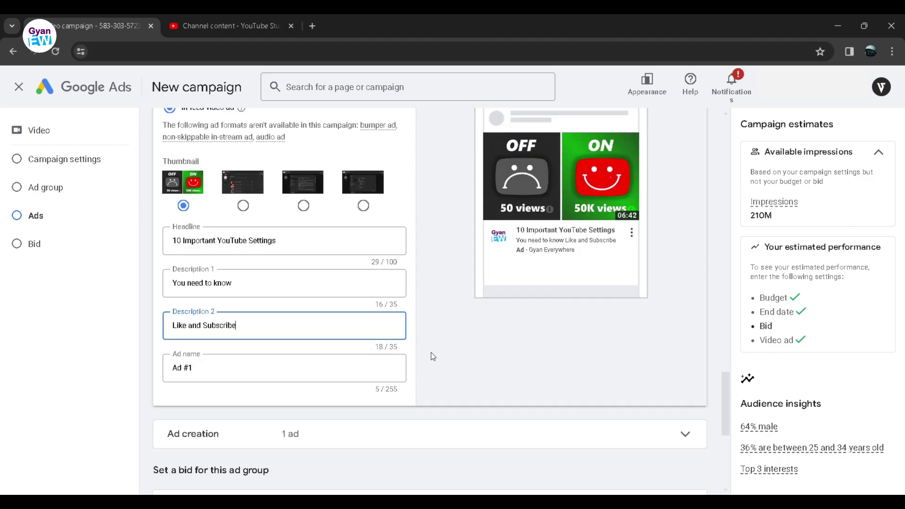
scroll(432, 356, down, 3)
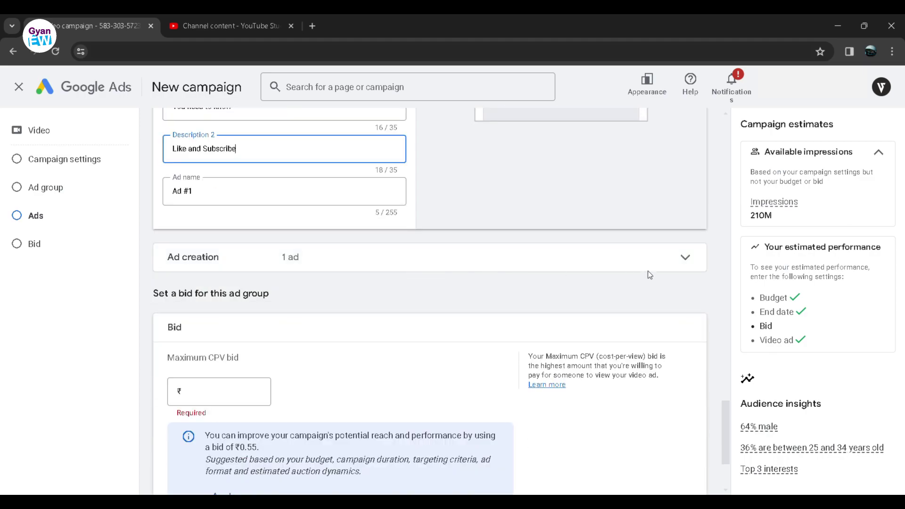
click(646, 269)
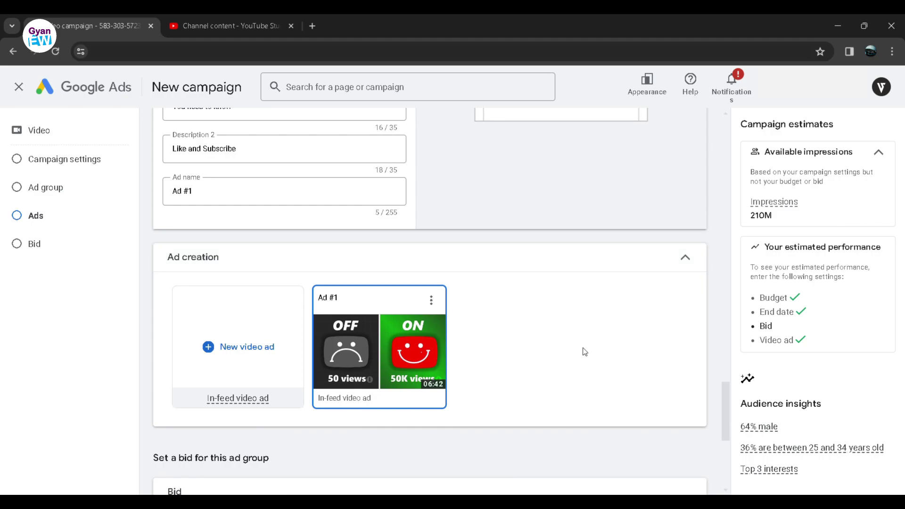
click(687, 258)
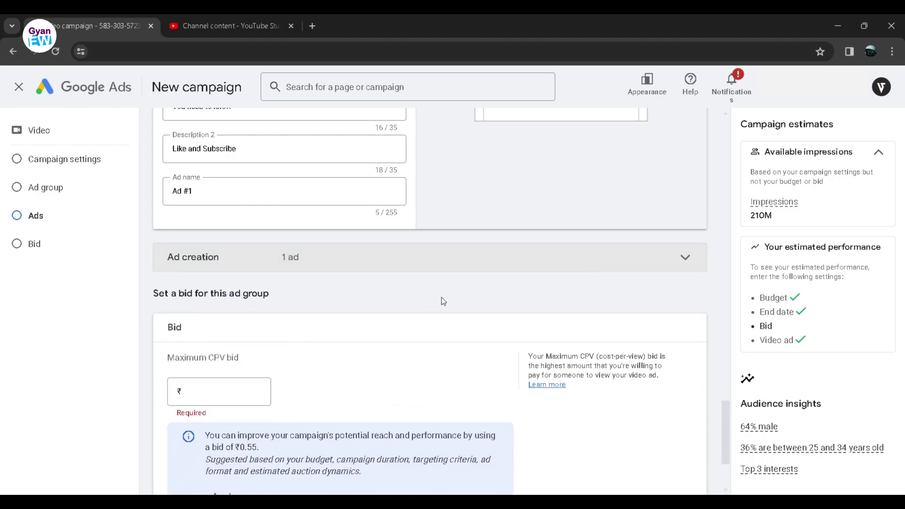
Set the ad group's maximum CPV bid to ₹0.01
scroll(433, 302, down, 3)
click(256, 282)
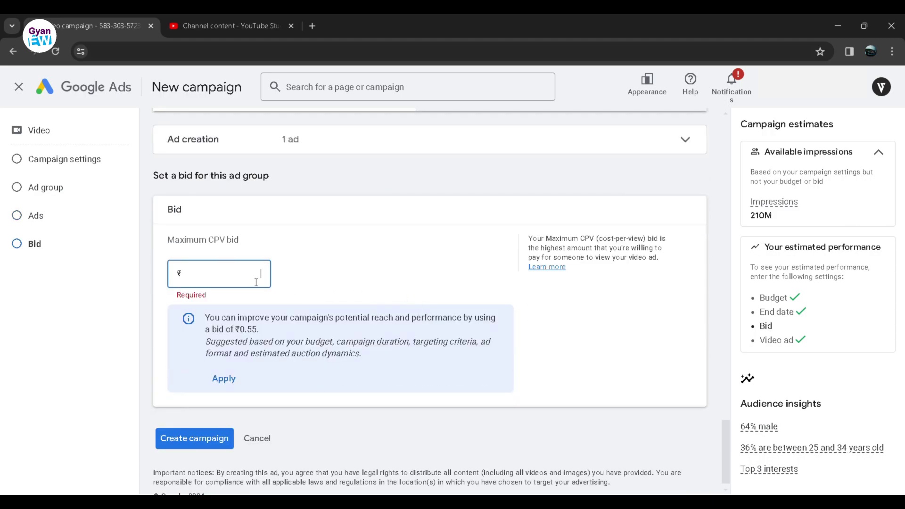
text(0.01)
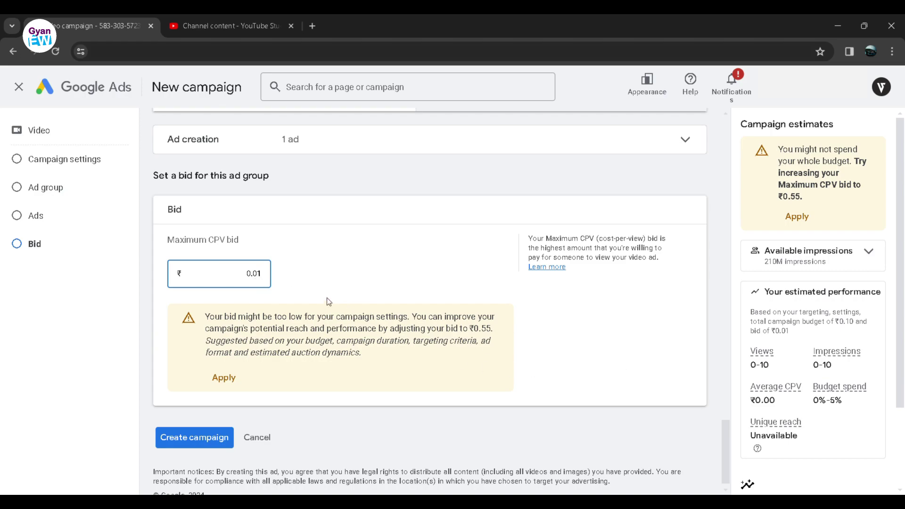
Try maximum CPV bids of ₹0.02 and ₹0.05 for the ad group, and restore the bid to ₹0.01
key(BackSpace)
text(2)
key(BackSpace)
text(5)
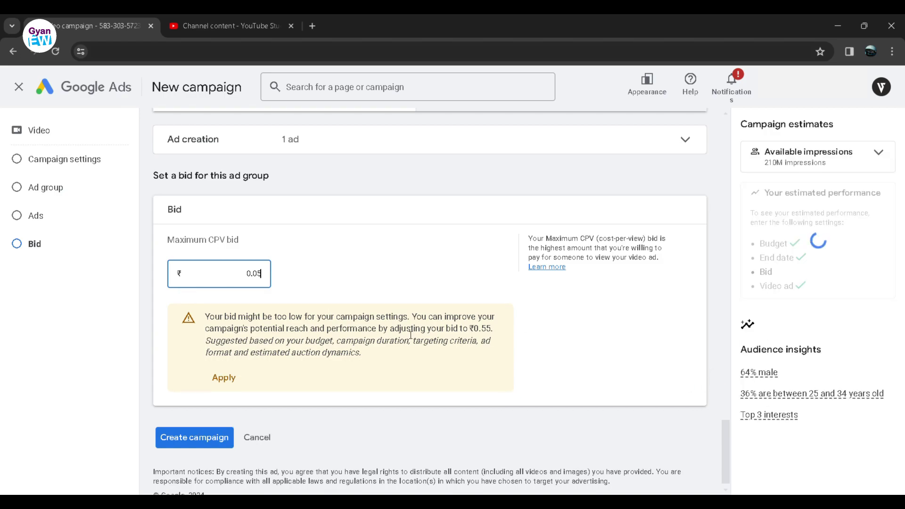
key(BackSpace)
text(1)
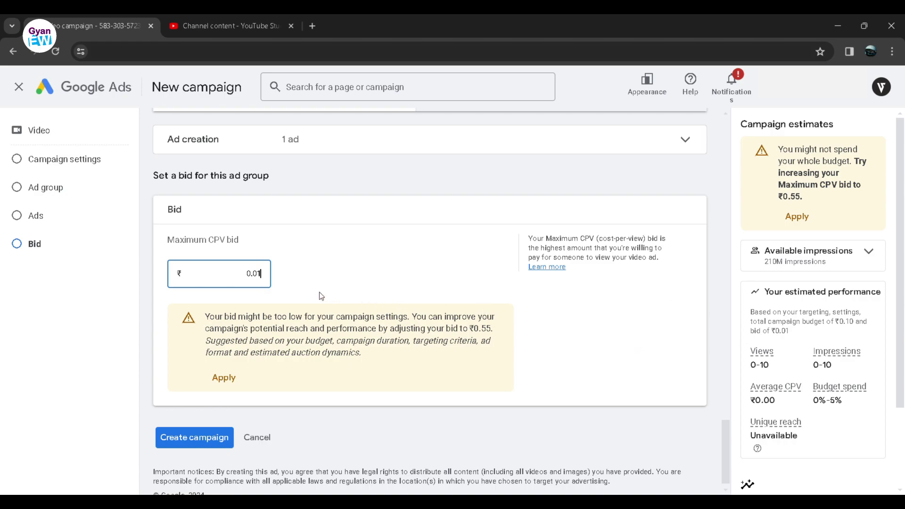
scroll(318, 292, up, 1)
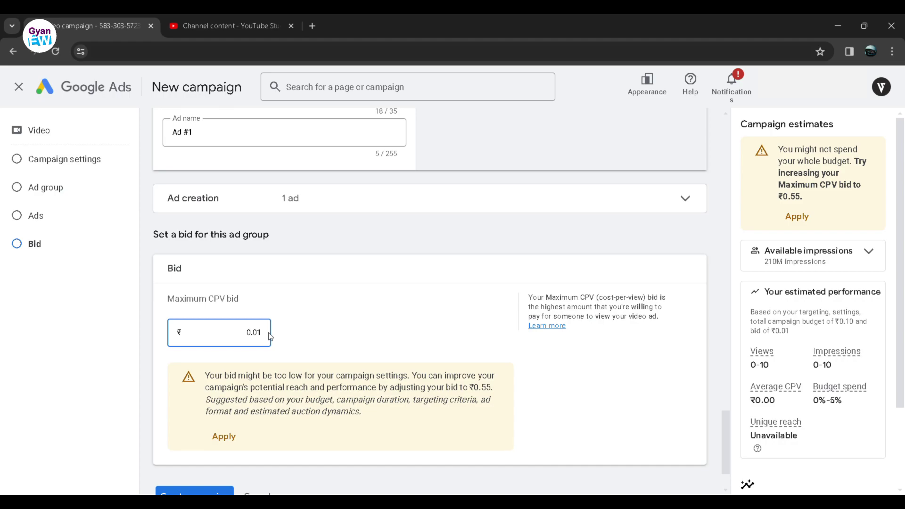
Create the campaign with the current settings, continue to its overview, and check the policy review progress and campaign diagnostics
scroll(289, 321, up, 3)
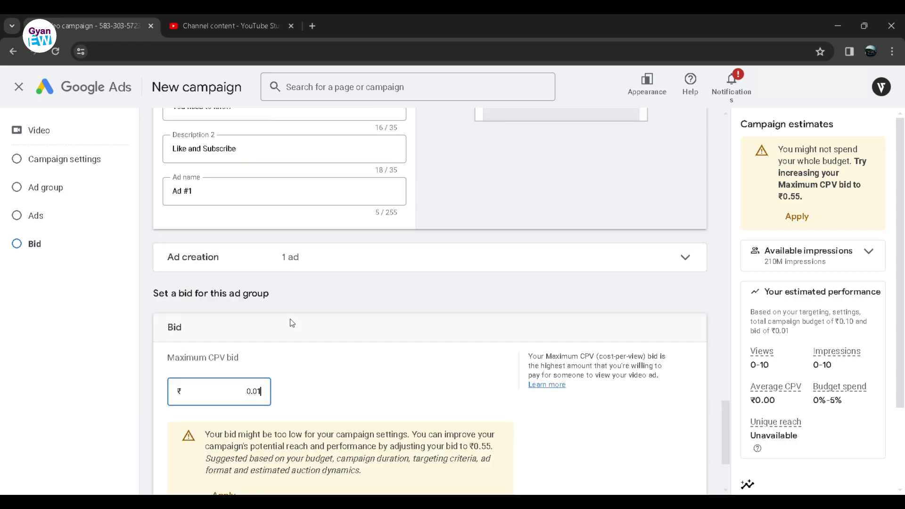
scroll(299, 321, down, 4)
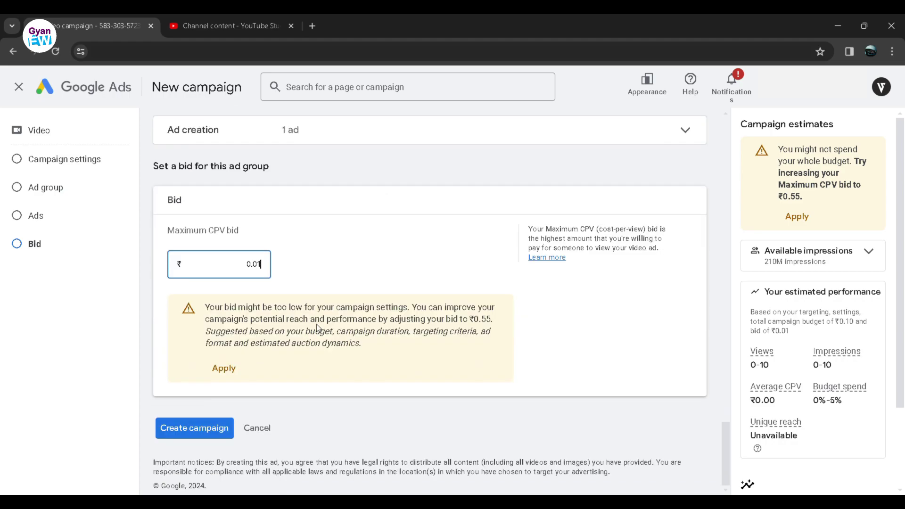
click(206, 430)
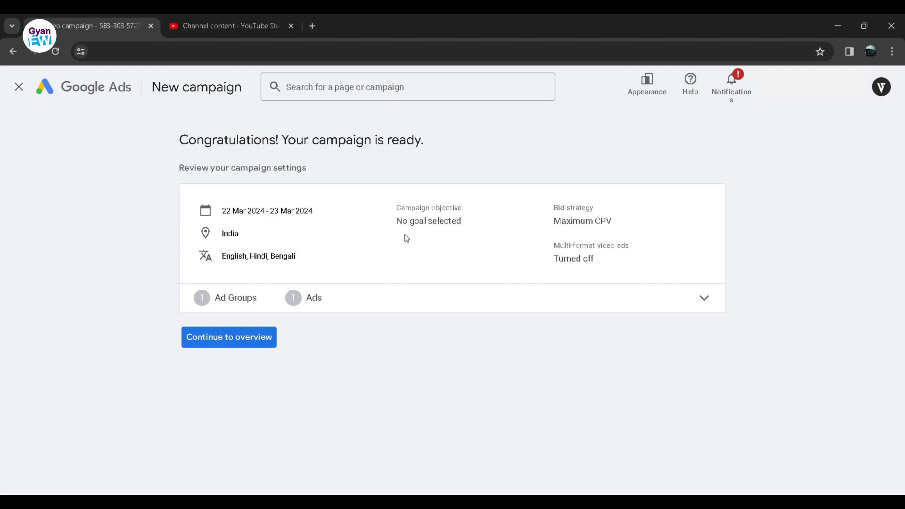
click(230, 337)
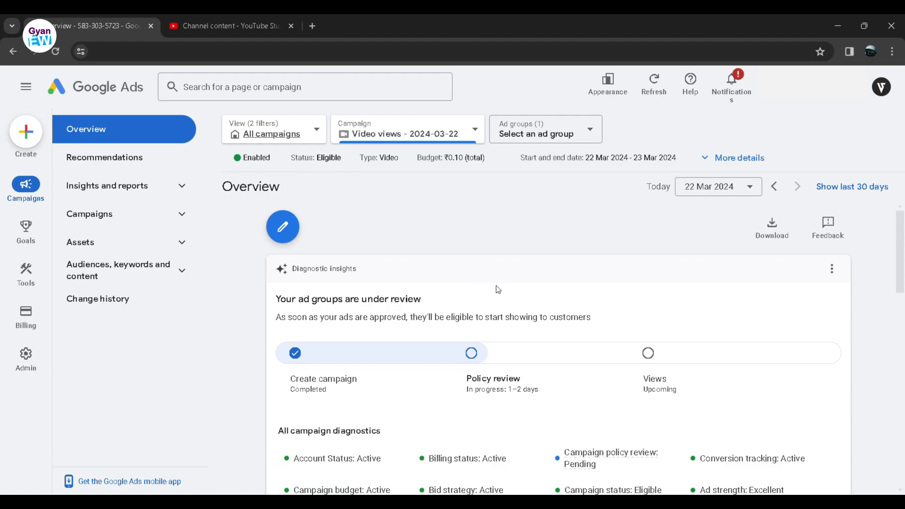
scroll(525, 285, down, 3)
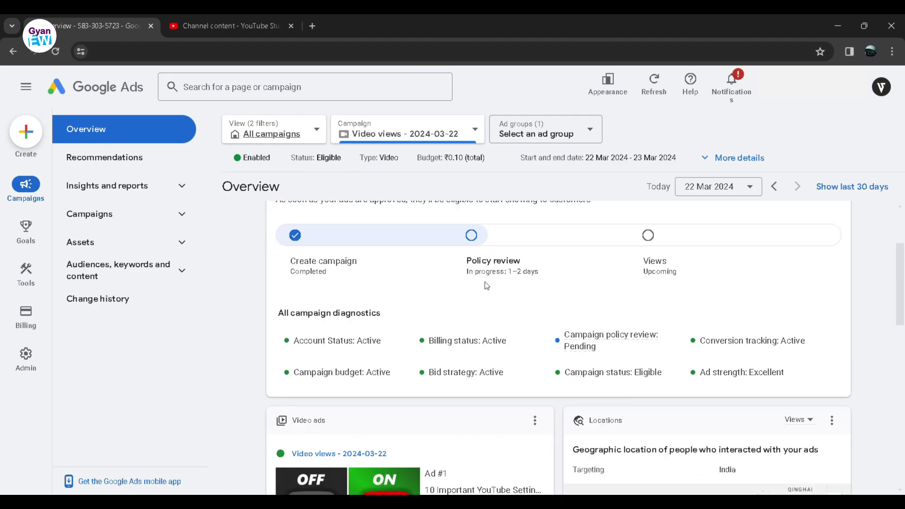
scroll(425, 333, up, 3)
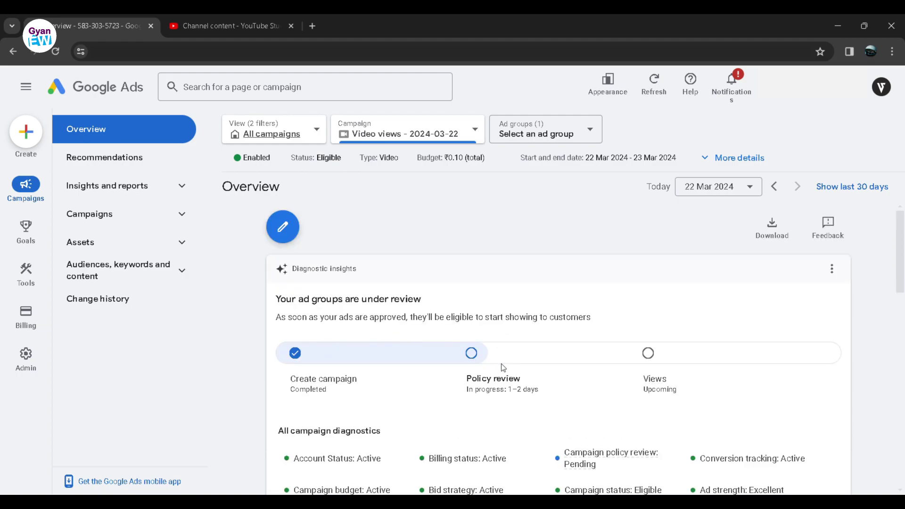
scroll(502, 365, down, 1)
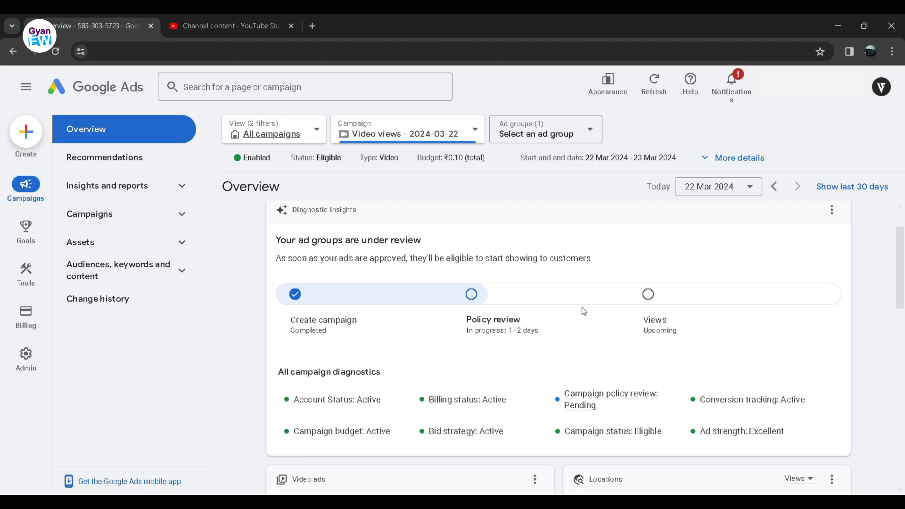
Start another video views campaign without a goal's guidance, and continue to its settings form
click(25, 131)
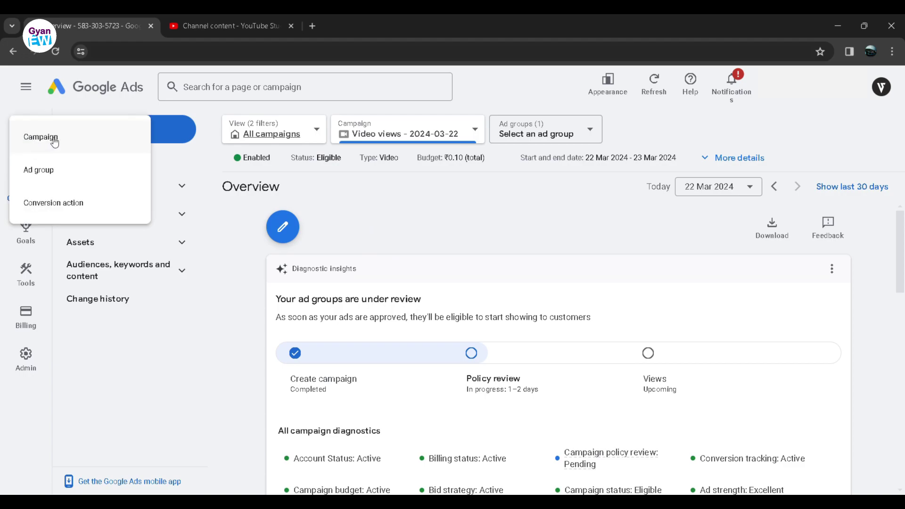
click(53, 140)
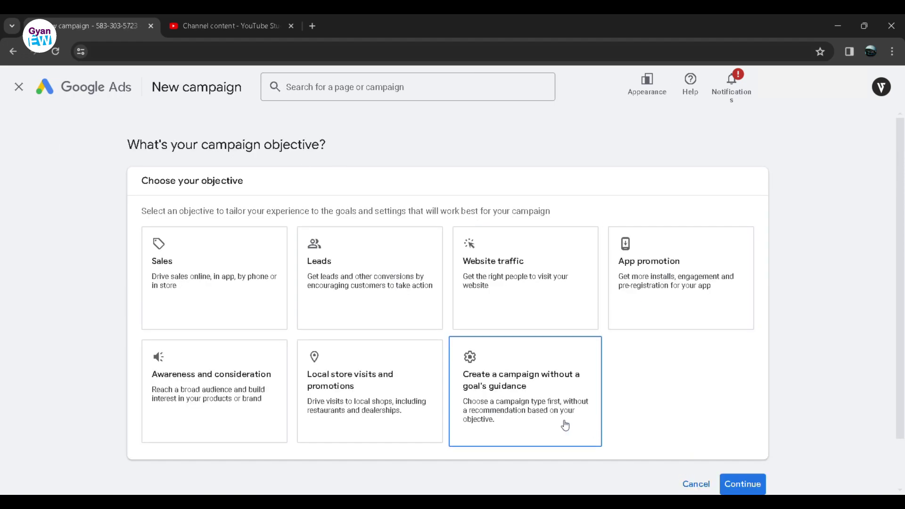
click(507, 384)
click(200, 362)
scroll(688, 292, down, 10)
click(750, 487)
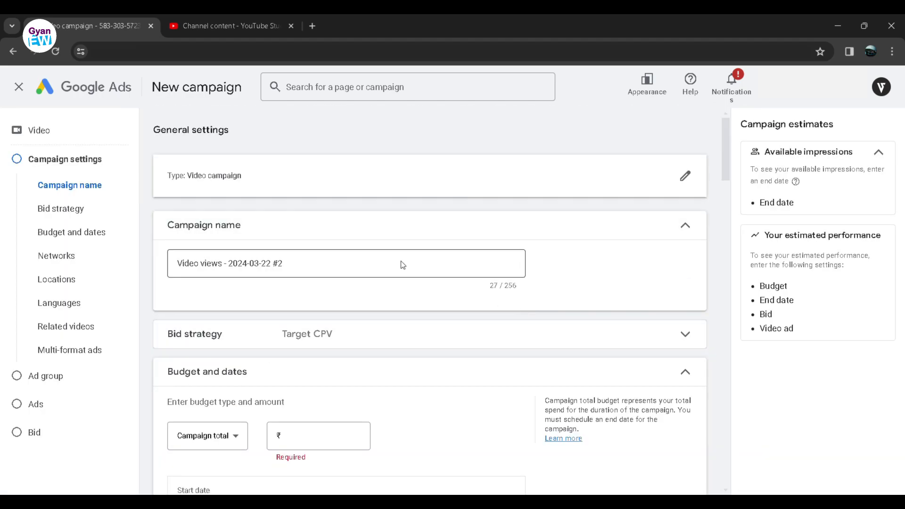
Look through the second campaign's settings from general settings to the target CPV bid, and close the form without creating the campaign
scroll(454, 289, down, 15)
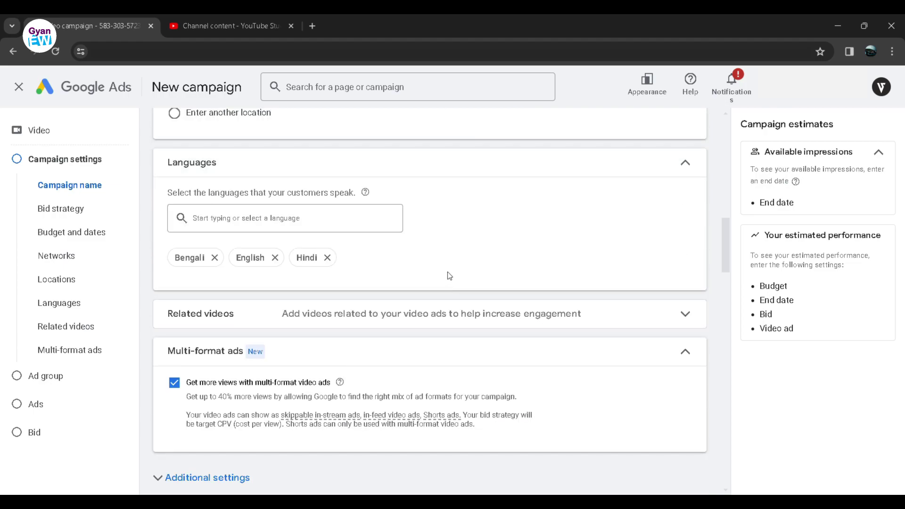
scroll(449, 276, down, 20)
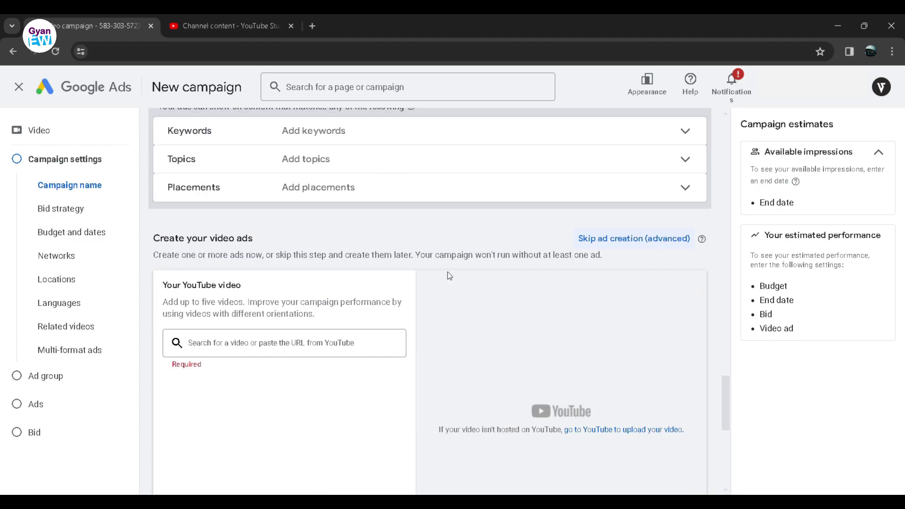
scroll(449, 276, down, 8)
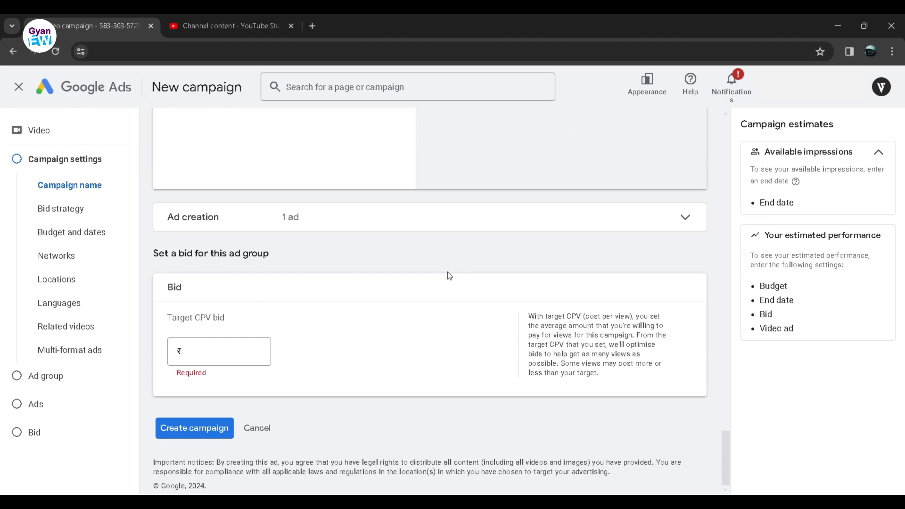
scroll(447, 272, up, 20)
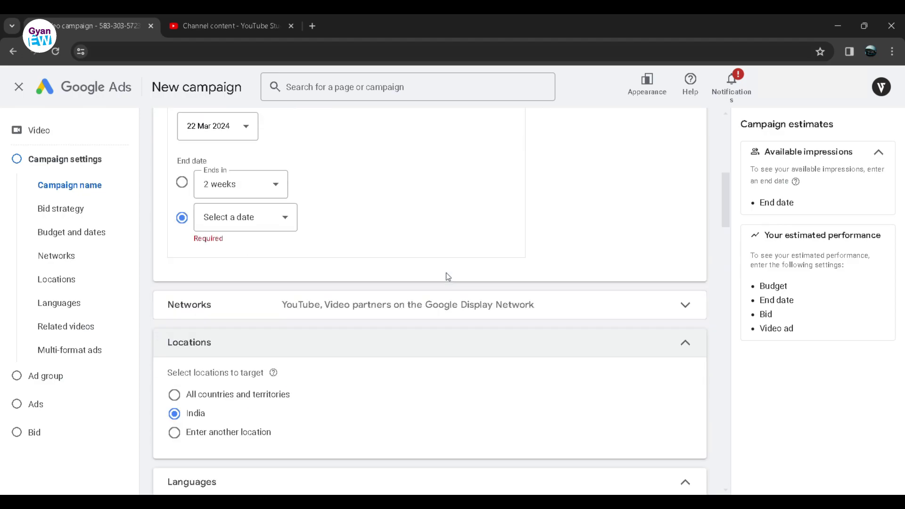
scroll(447, 275, up, 10)
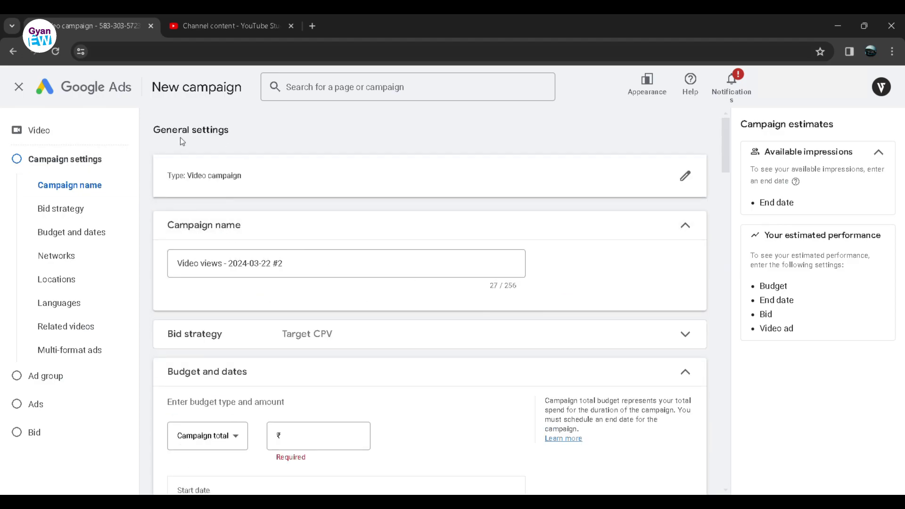
click(19, 87)
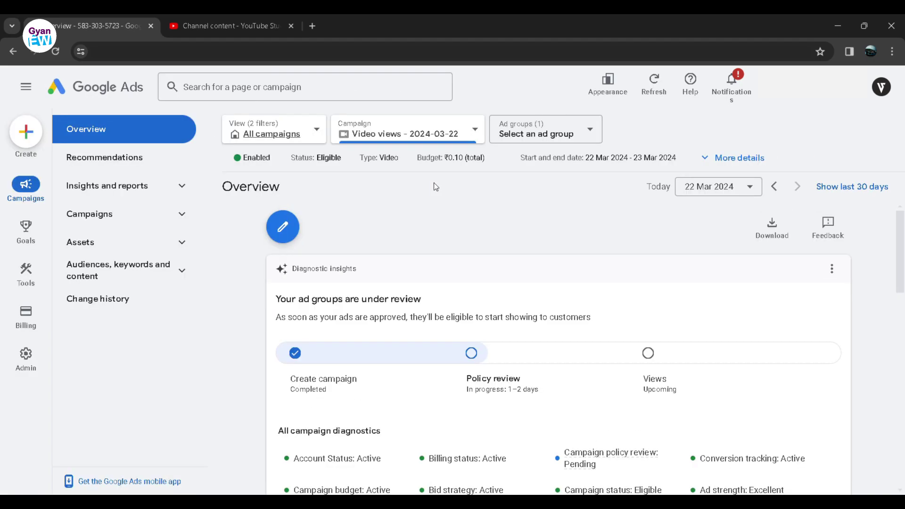